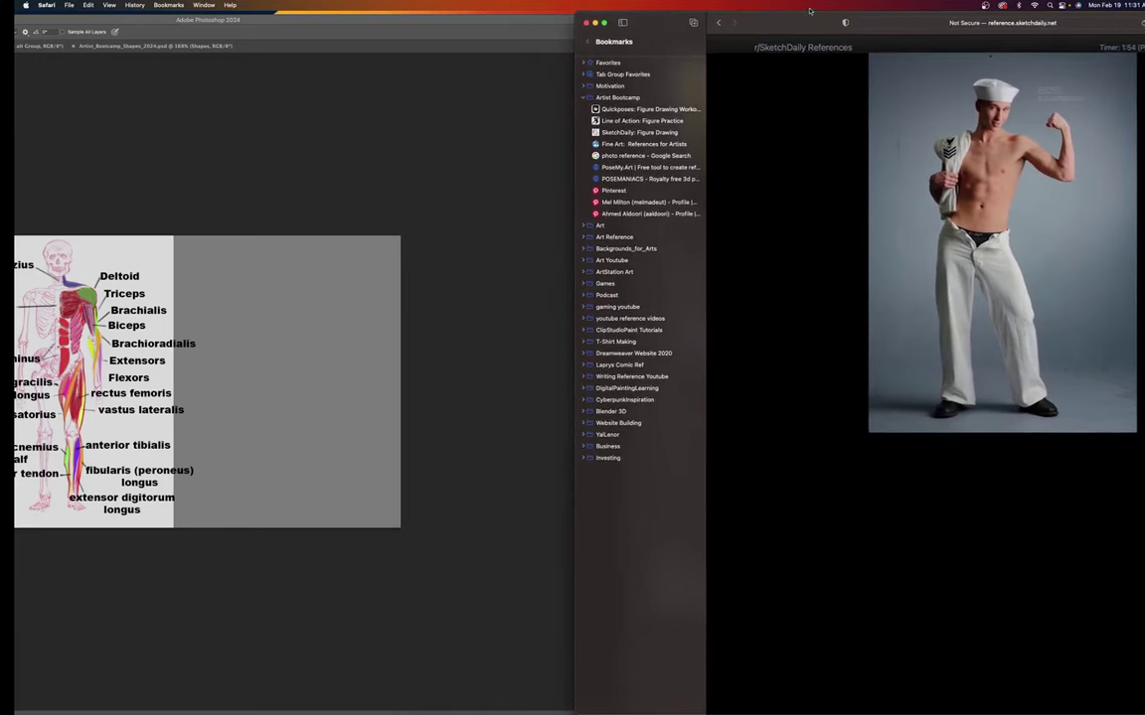
Switch to Photoshop and, with a smaller brush, sketch gesture lines for the head, shoulders and raised arm on the blank grey canvas area.
double_click(511, 15)
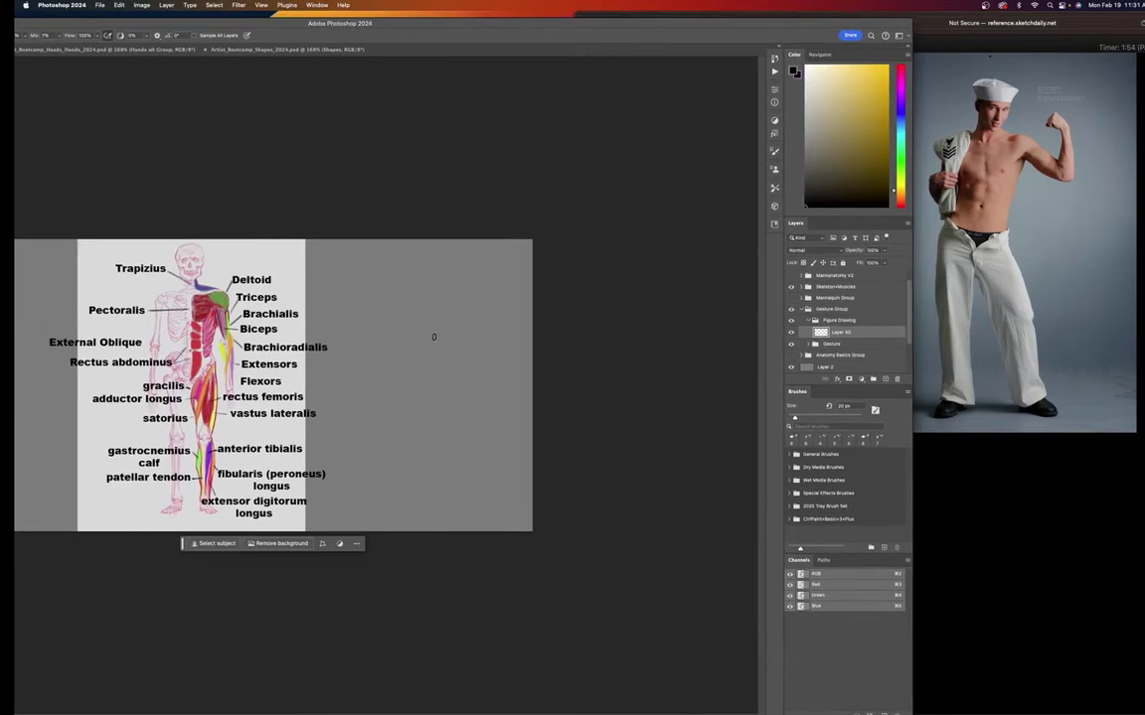
left_click(432, 339)
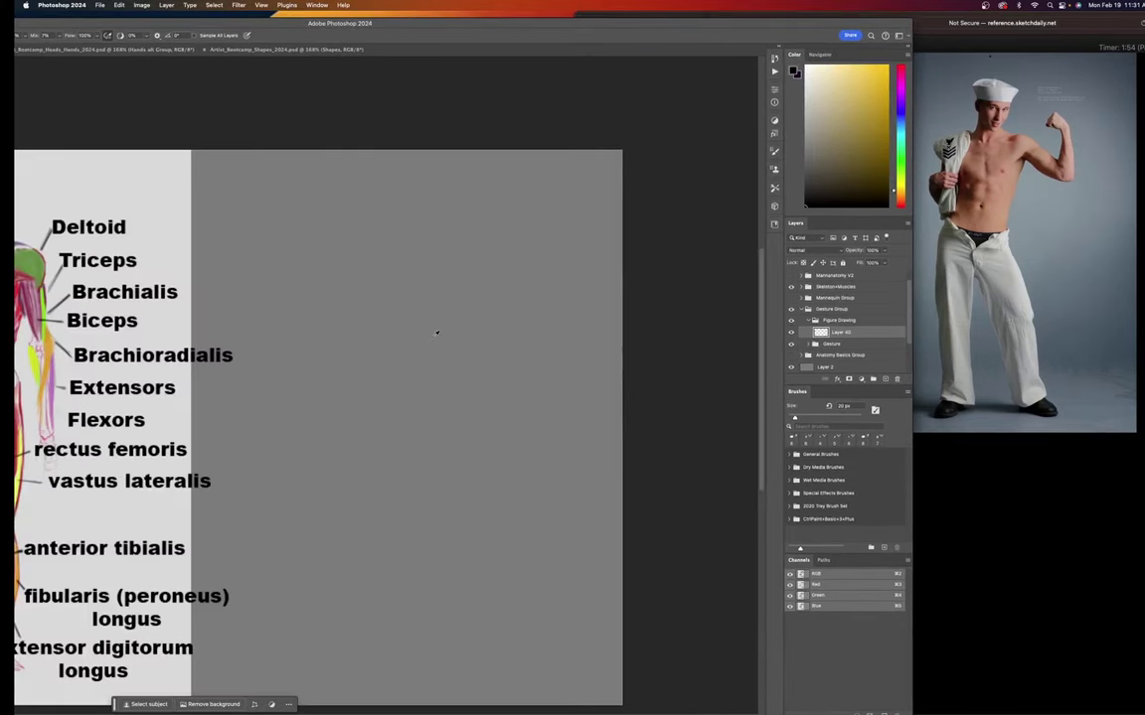
left_click_drag(388, 453, 495, 404)
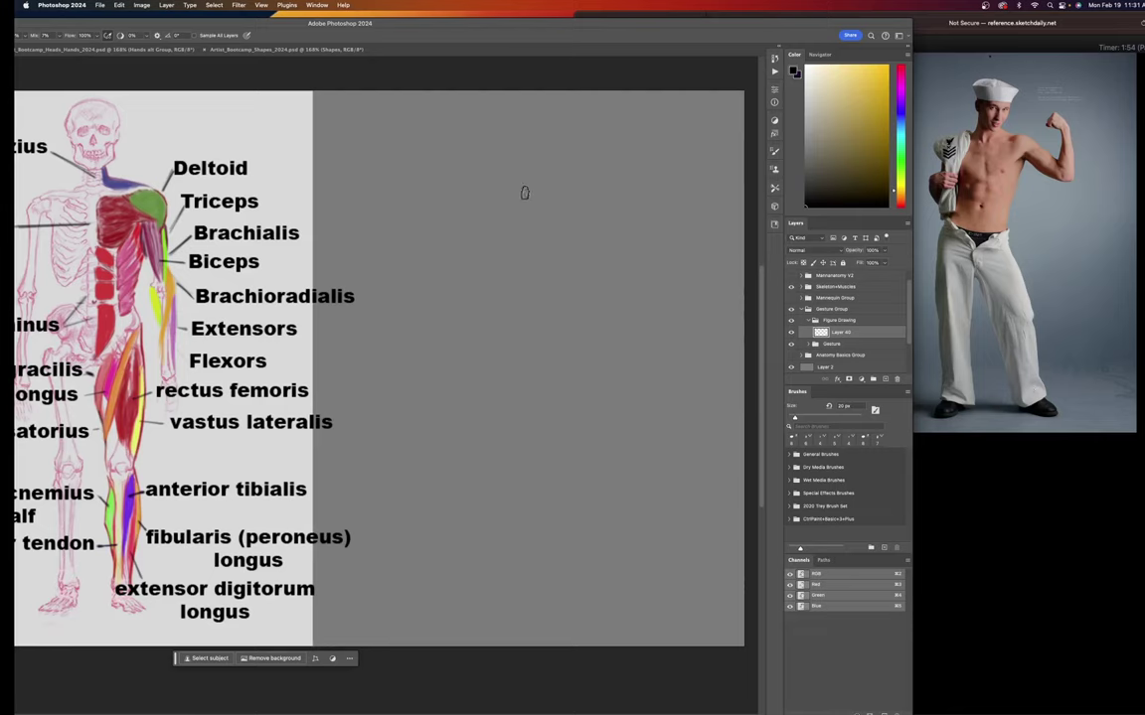
key("bracketleft")
key("bracketleft")
key("bracketright")
mouse_move(540, 131)
left_mouse_down()
mouse_move(587, 199)
mouse_move(488, 201)
mouse_move(574, 206)
mouse_move(636, 272)
left_mouse_up()
mouse_move(624, 166)
left_mouse_down()
mouse_move(655, 206)
mouse_move(643, 293)
left_mouse_up()
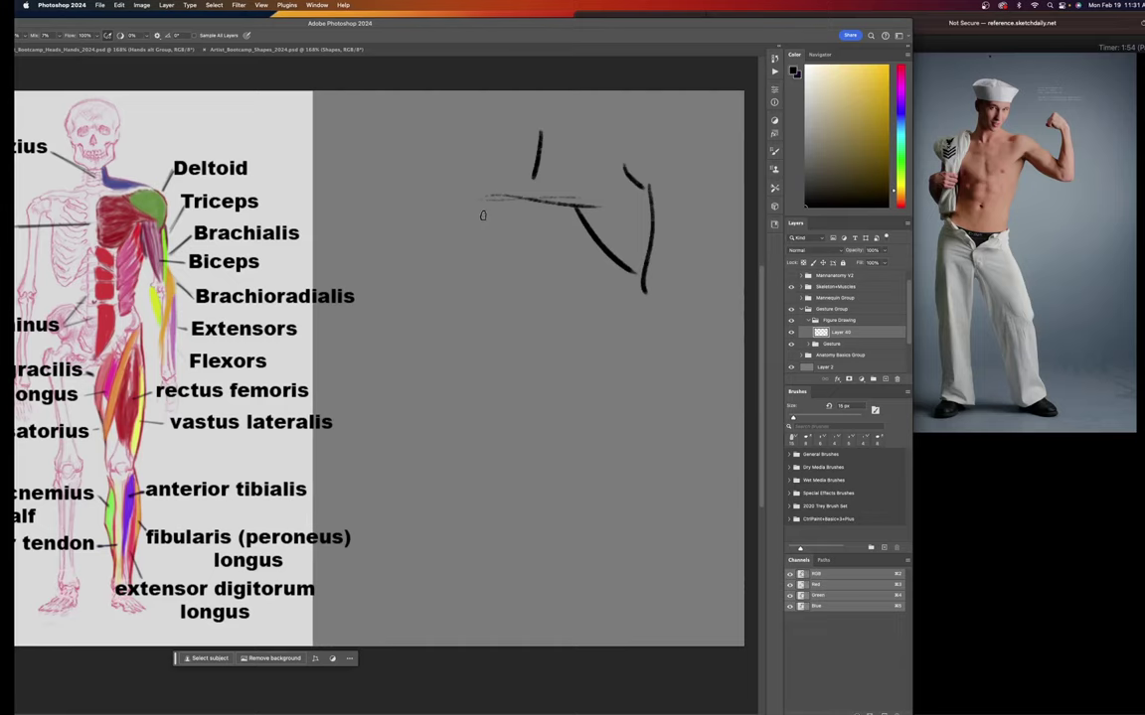
Sketch gesture lines for the lowered arm, both sides of the torso and the outer edges of both legs.
mouse_move(484, 203)
left_mouse_down()
mouse_move(470, 265)
mouse_move(446, 301)
left_mouse_up()
mouse_move(481, 233)
left_mouse_down()
mouse_move(498, 304)
mouse_move(483, 360)
left_mouse_up()
left_click_drag(469, 433, 472, 496)
left_click_drag(477, 369, 491, 586)
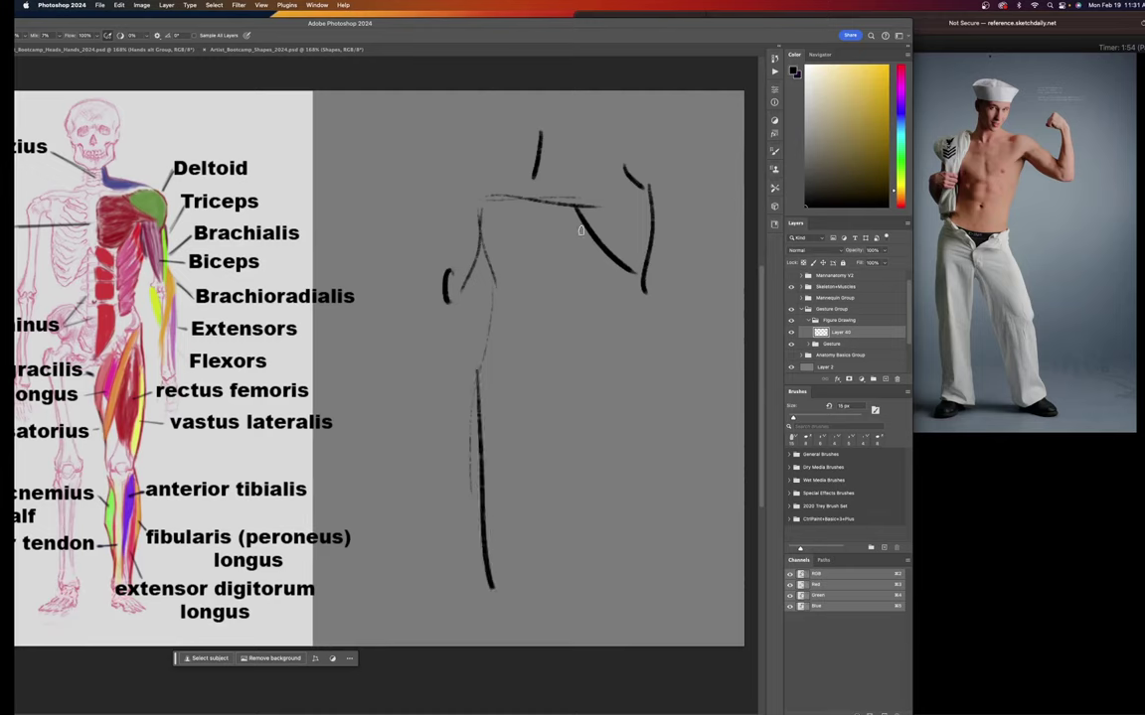
mouse_move(585, 212)
left_mouse_down()
mouse_move(553, 333)
mouse_move(623, 512)
mouse_move(631, 577)
left_mouse_up()
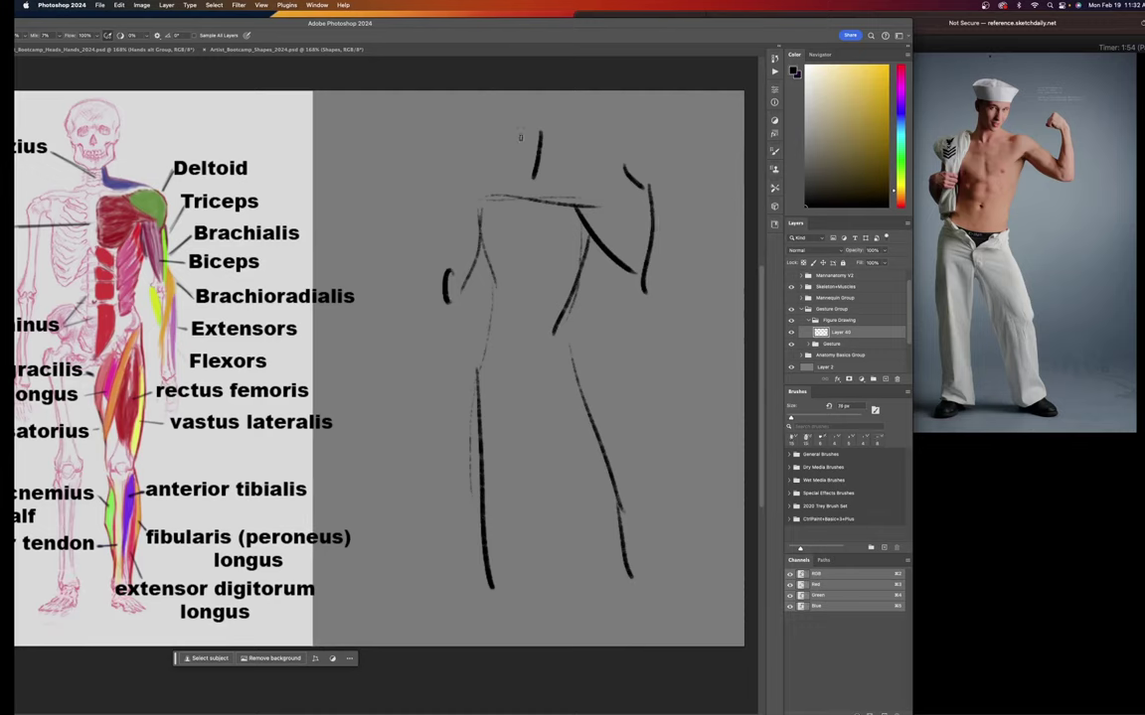
Draw a circle for the head and curved flow lines from the neck through the torso down the straight leg.
left_click_drag(520, 138, 522, 127)
left_click_drag(539, 161, 526, 242)
mouse_move(541, 133)
left_mouse_down()
mouse_move(535, 227)
mouse_move(501, 380)
mouse_move(515, 574)
left_mouse_up()
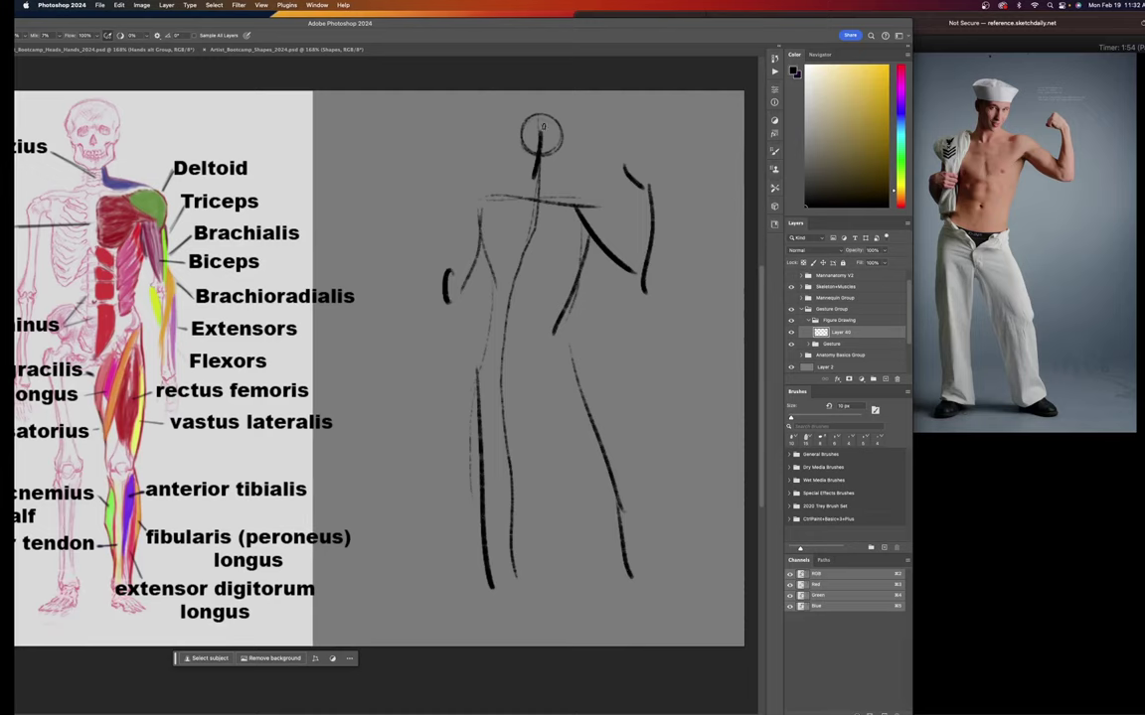
mouse_move(537, 192)
left_mouse_down()
mouse_move(507, 284)
mouse_move(498, 369)
mouse_move(505, 572)
left_mouse_up()
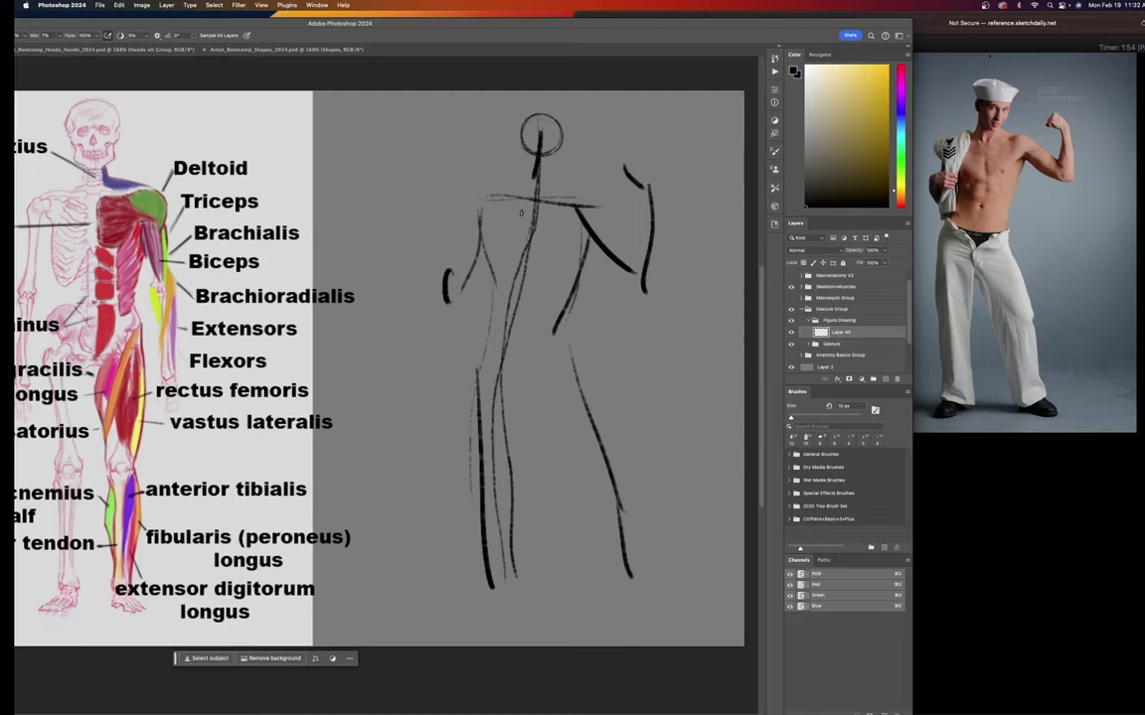
Block in the ribcage as a box beneath the shoulder line.
left_click_drag(494, 198, 491, 289)
mouse_move(493, 191)
left_mouse_down()
mouse_move(489, 275)
mouse_move(518, 275)
mouse_move(492, 291)
mouse_move(570, 295)
left_mouse_up()
left_click_drag(491, 291, 574, 294)
left_click_drag(579, 198, 568, 296)
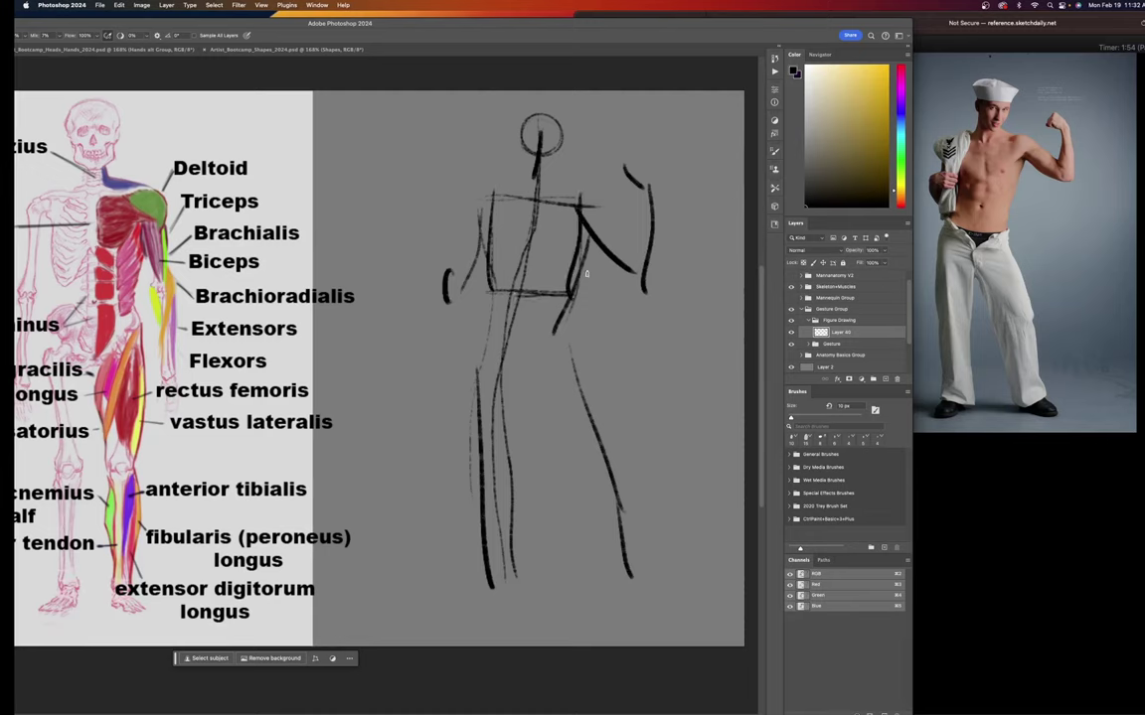
left_click_drag(584, 196, 571, 294)
left_click_drag(493, 198, 574, 202)
Block in the pelvis as a box below a tilted hip line and reinforce the shoulder line.
left_click_drag(479, 329, 584, 342)
left_click_drag(596, 195, 475, 193)
mouse_move(584, 341)
left_mouse_down()
mouse_move(457, 322)
mouse_move(468, 376)
mouse_move(548, 386)
left_mouse_up()
left_click_drag(470, 384, 557, 388)
left_click_drag(557, 393, 486, 392)
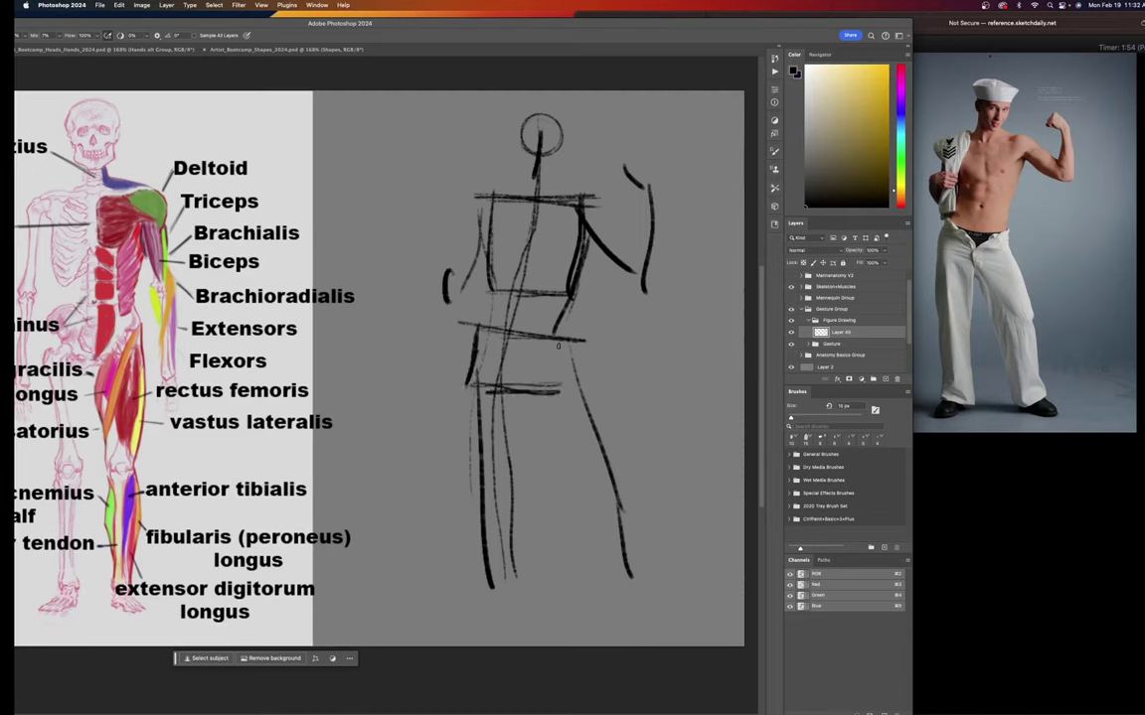
left_click_drag(559, 345, 557, 393)
Curve the straight leg's outer thigh and mark the shoulder and elbow joints with circles.
left_click_drag(468, 382, 480, 500)
left_click_drag(469, 206, 483, 206)
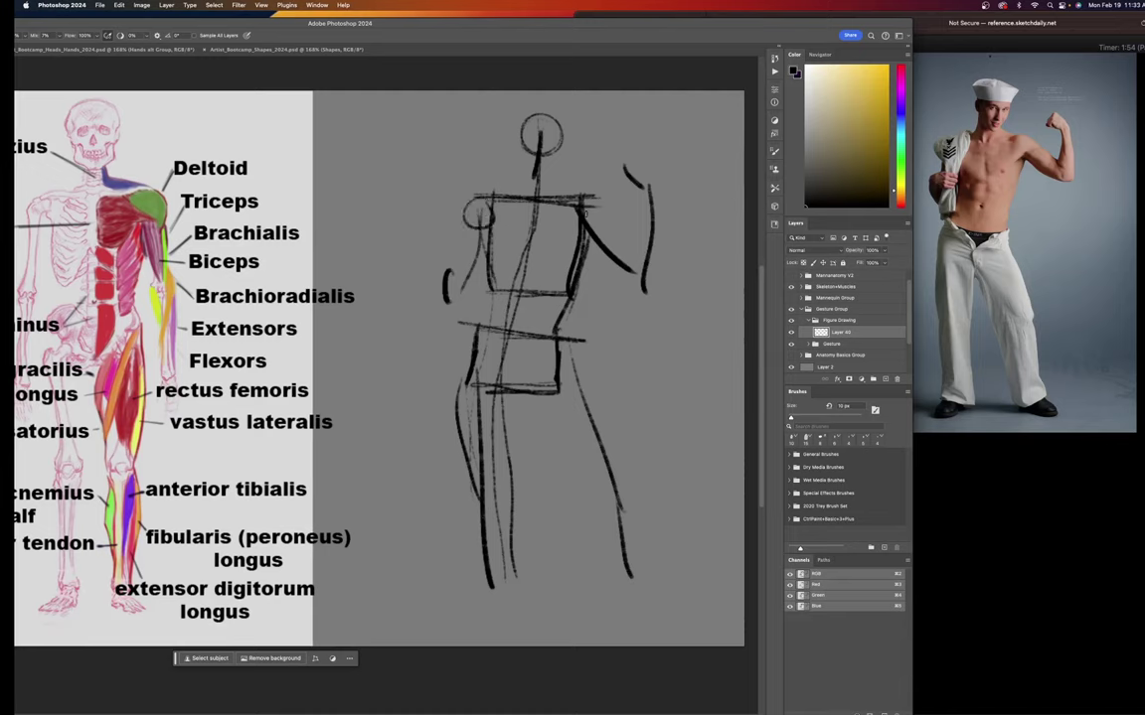
left_click_drag(593, 204, 584, 227)
left_click_drag(481, 295, 471, 281)
left_click_drag(633, 265, 637, 260)
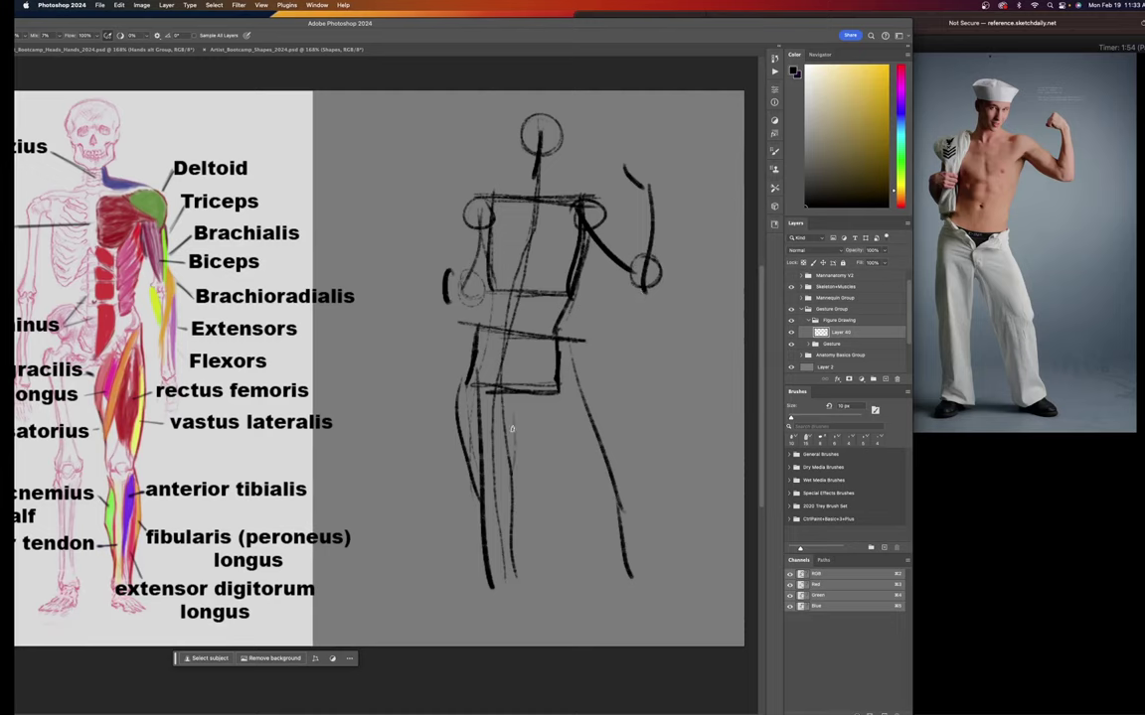
Mark the knees and ankles with circles and extend the straight leg's shin down to its foot.
left_click_drag(490, 494, 497, 626)
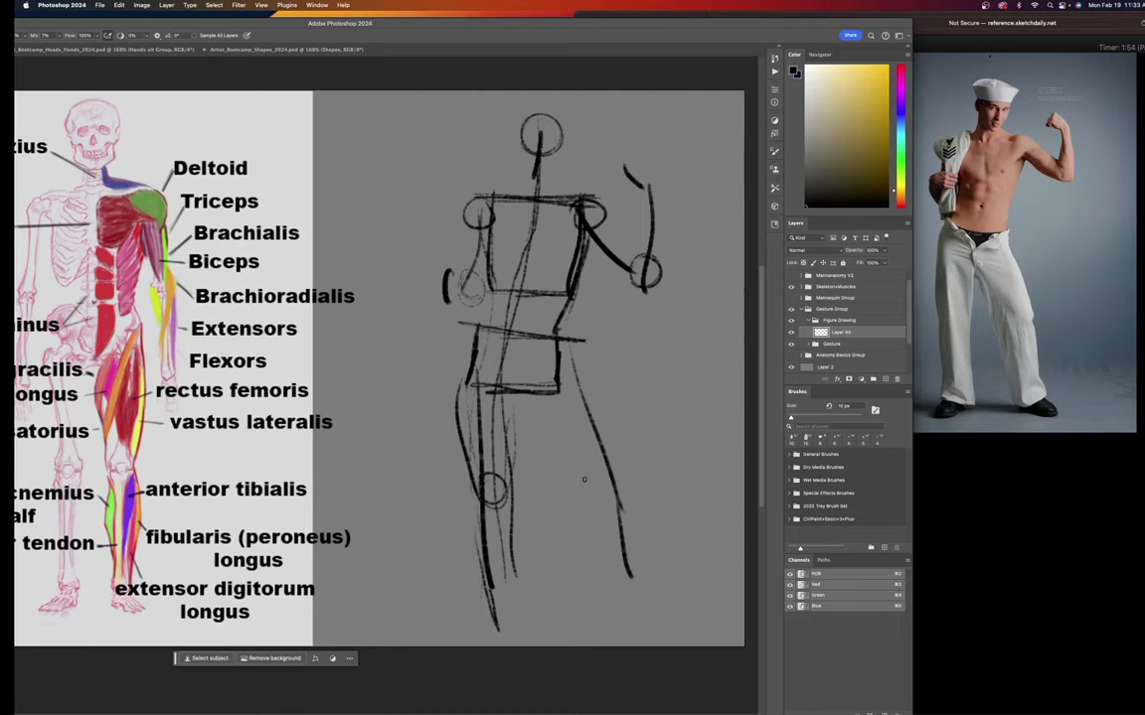
left_click_drag(587, 490, 583, 491)
mouse_move(514, 590)
left_mouse_down()
mouse_move(509, 641)
mouse_move(499, 623)
mouse_move(485, 640)
mouse_move(498, 613)
left_mouse_up()
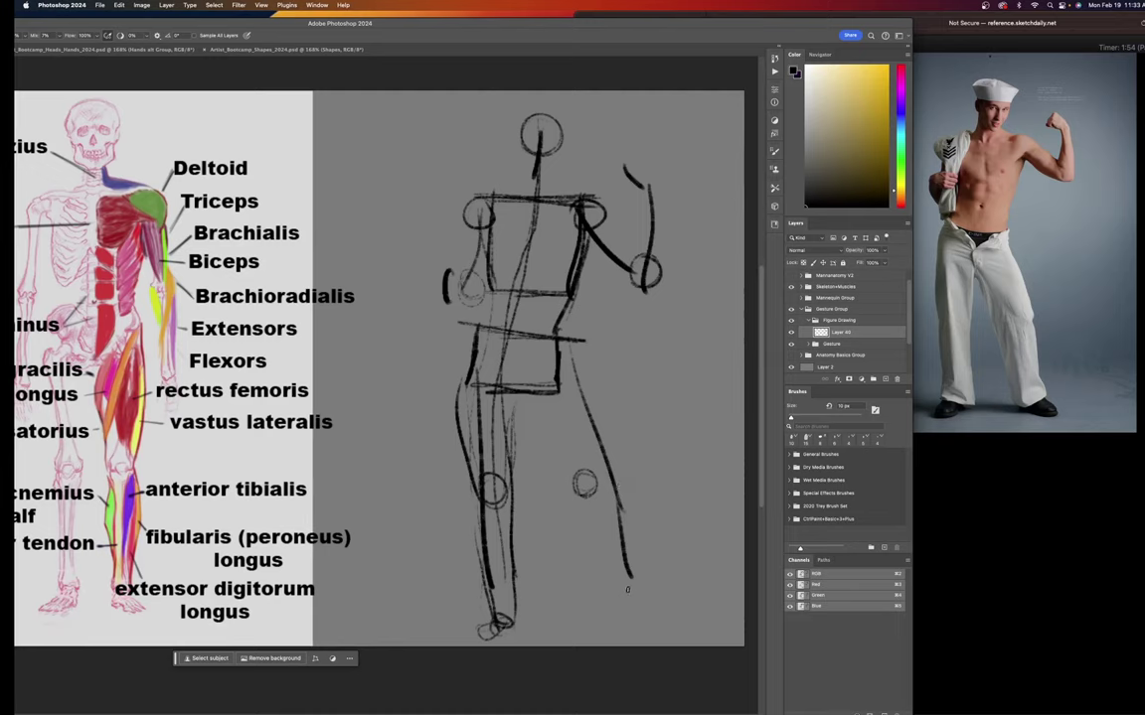
left_click_drag(624, 591, 626, 588)
Outline the outstretched leg on both sides and draw the shapes of both feet.
left_click_drag(528, 400, 576, 485)
mouse_move(569, 383)
left_mouse_down()
mouse_move(592, 463)
mouse_move(590, 527)
mouse_move(577, 492)
mouse_move(605, 552)
mouse_move(618, 503)
mouse_move(605, 479)
mouse_move(619, 557)
mouse_move(661, 622)
left_mouse_up()
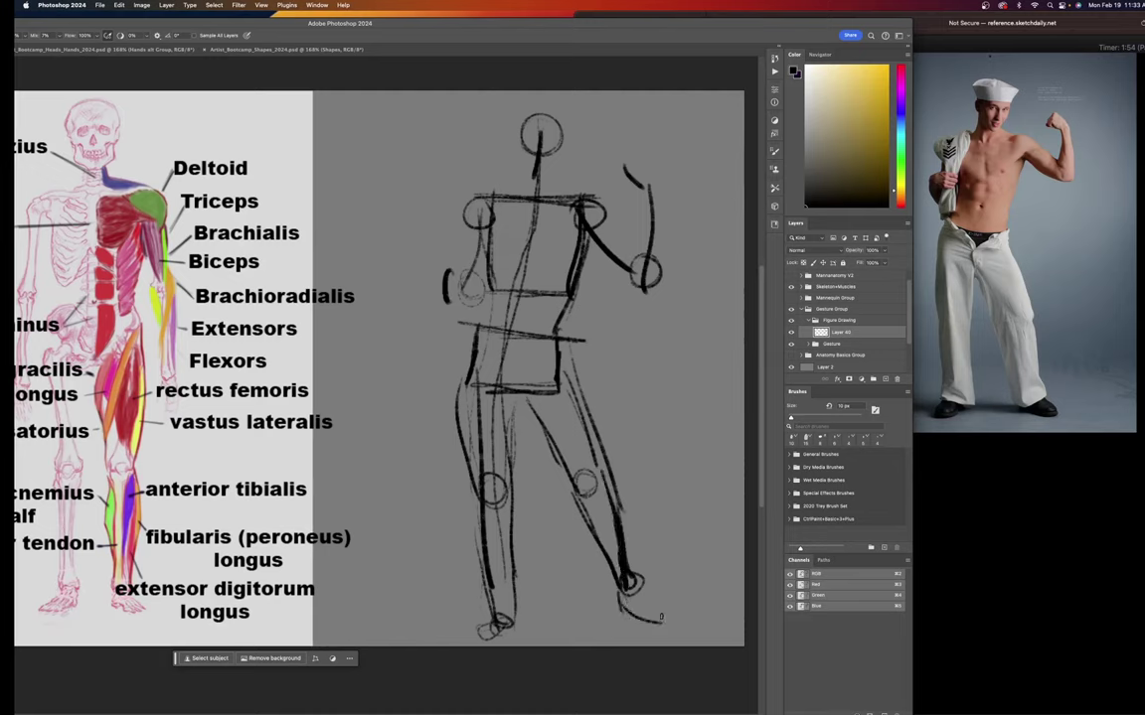
left_click_drag(637, 580, 673, 626)
mouse_move(486, 612)
left_mouse_down()
mouse_move(464, 623)
mouse_move(515, 631)
left_mouse_up()
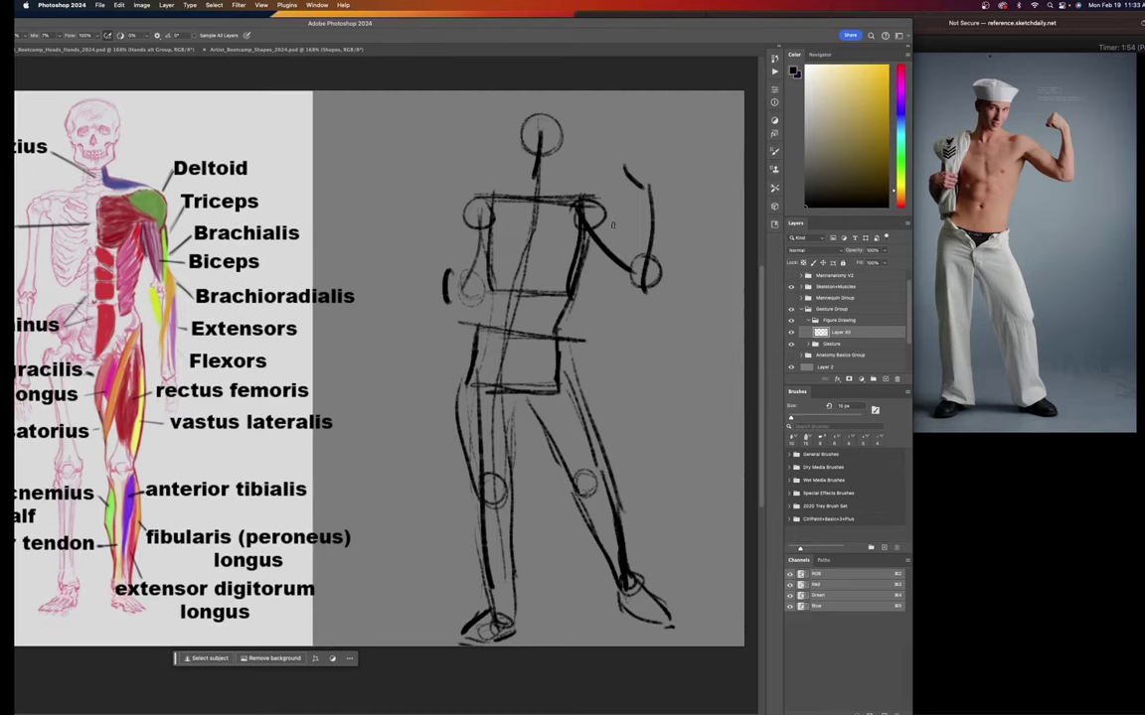
Add the second contour lines to the upper arm and forearm of both arms.
mouse_move(613, 226)
left_mouse_down()
mouse_move(637, 251)
mouse_move(658, 241)
mouse_move(647, 207)
mouse_move(638, 256)
left_mouse_up()
left_click_drag(658, 195, 654, 283)
left_click_drag(473, 230, 481, 320)
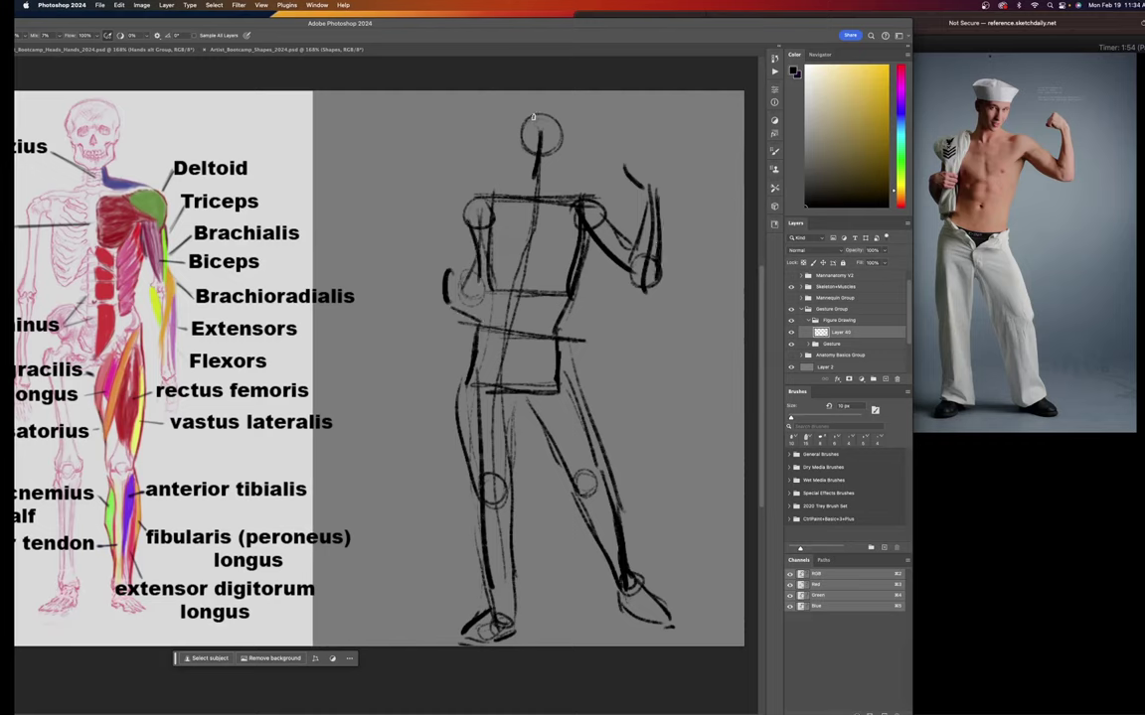
Shape the head with a jaw, facial guidelines and an ear, and add the neck and its slope to the shoulder.
mouse_move(553, 147)
left_mouse_down()
mouse_move(523, 151)
mouse_move(519, 114)
mouse_move(558, 132)
mouse_move(554, 173)
left_mouse_up()
mouse_move(565, 119)
left_mouse_down()
mouse_move(552, 177)
mouse_move(524, 156)
left_mouse_up()
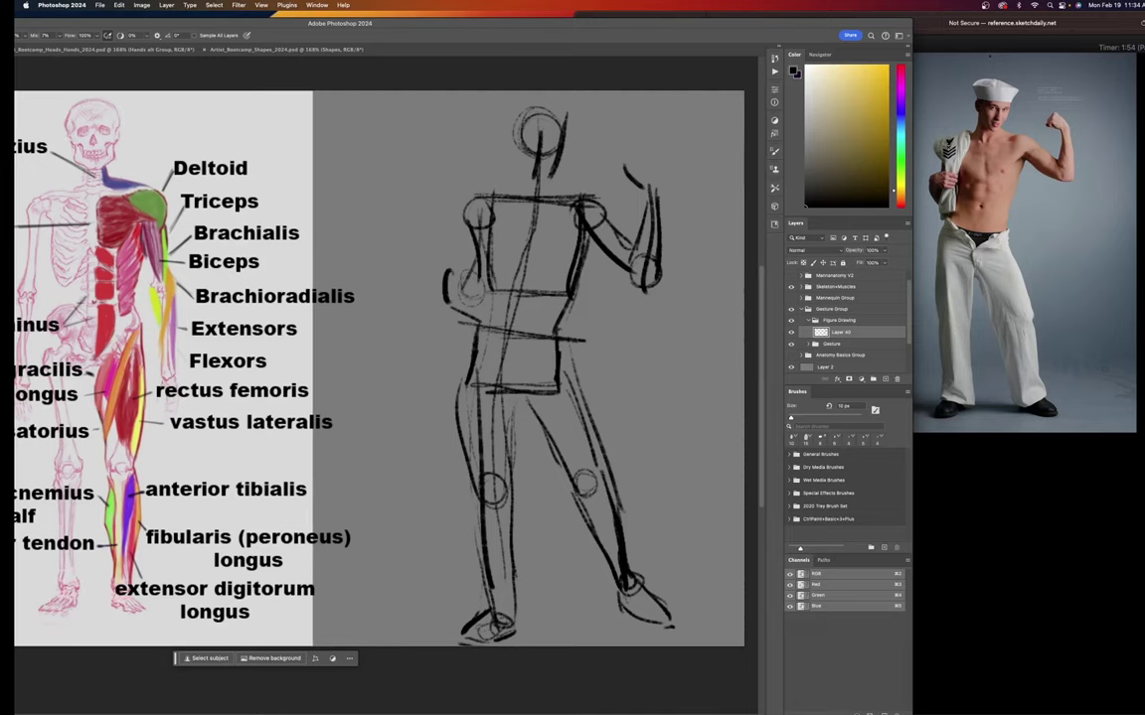
left_click_drag(525, 169, 544, 185)
mouse_move(516, 114)
left_mouse_down()
mouse_move(511, 146)
mouse_move(516, 113)
mouse_move(513, 141)
mouse_move(534, 105)
mouse_move(563, 120)
mouse_move(530, 105)
mouse_move(517, 146)
left_mouse_up()
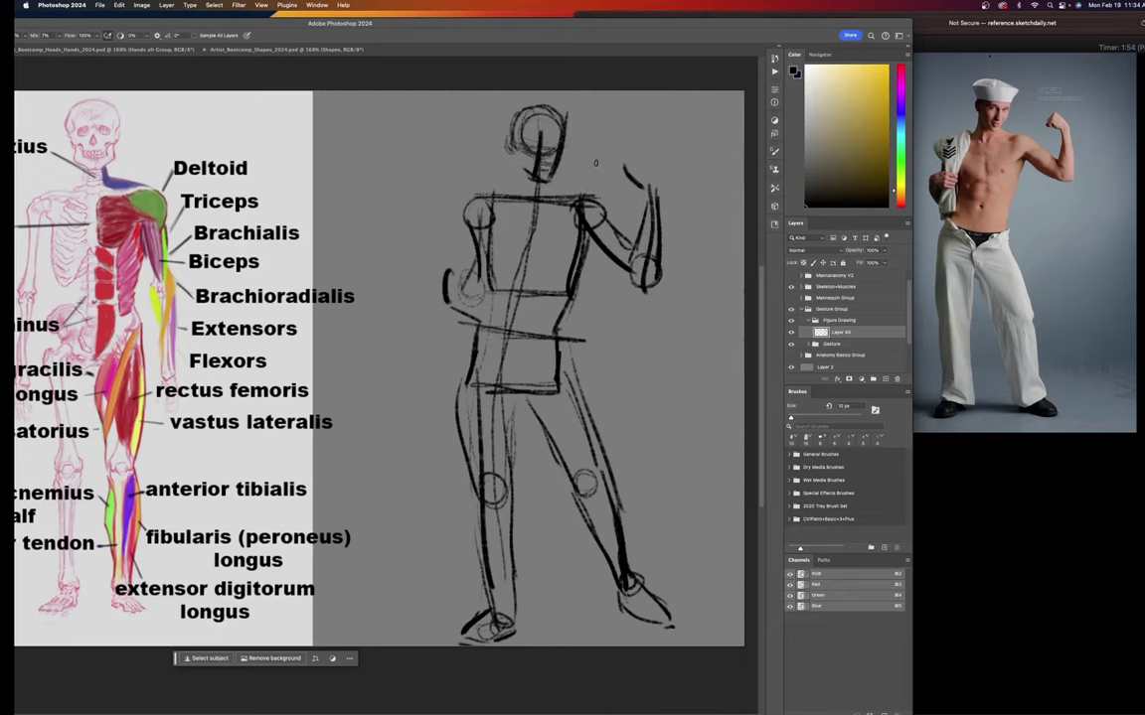
left_click_drag(513, 138, 513, 149)
left_click_drag(545, 184, 579, 200)
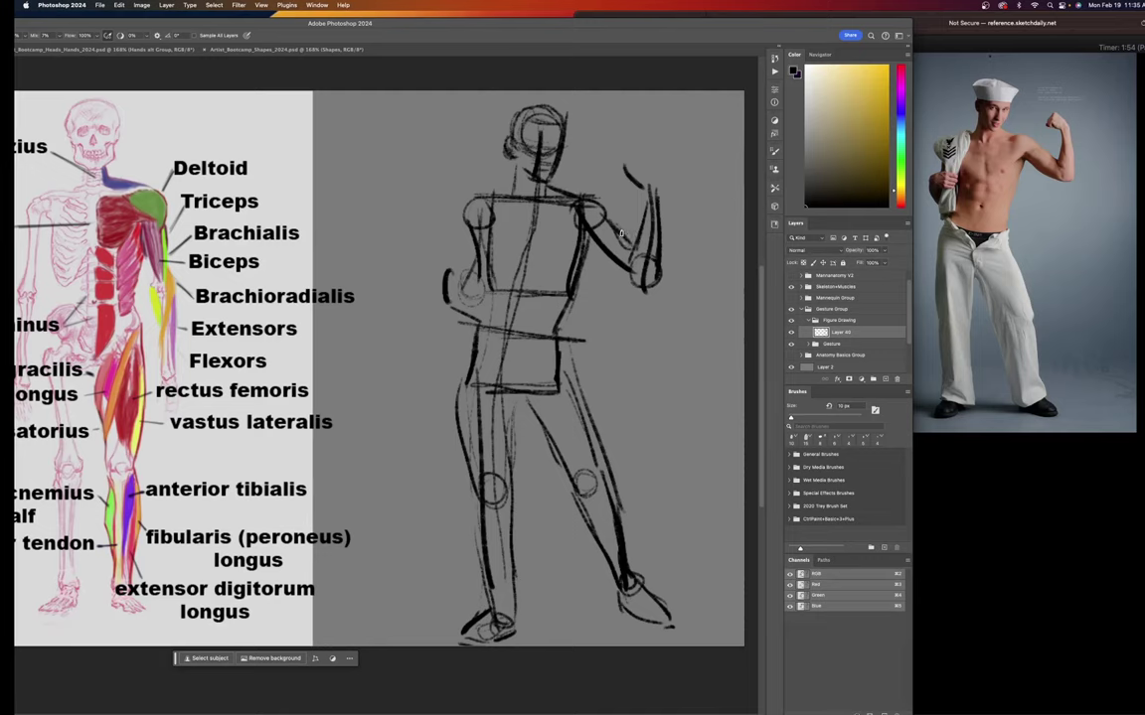
Draw the pectorals and deltoids, and define the raised arm's muscles, wrist and fist.
mouse_move(610, 217)
left_mouse_down()
mouse_move(620, 250)
mouse_move(591, 264)
mouse_move(588, 251)
mouse_move(614, 264)
mouse_move(586, 245)
mouse_move(621, 273)
left_mouse_up()
mouse_move(541, 214)
left_mouse_down()
mouse_move(536, 246)
mouse_move(551, 245)
mouse_move(538, 249)
mouse_move(594, 239)
mouse_move(555, 250)
mouse_move(583, 232)
mouse_move(623, 233)
mouse_move(589, 262)
mouse_move(483, 229)
mouse_move(475, 188)
mouse_move(489, 217)
left_mouse_up()
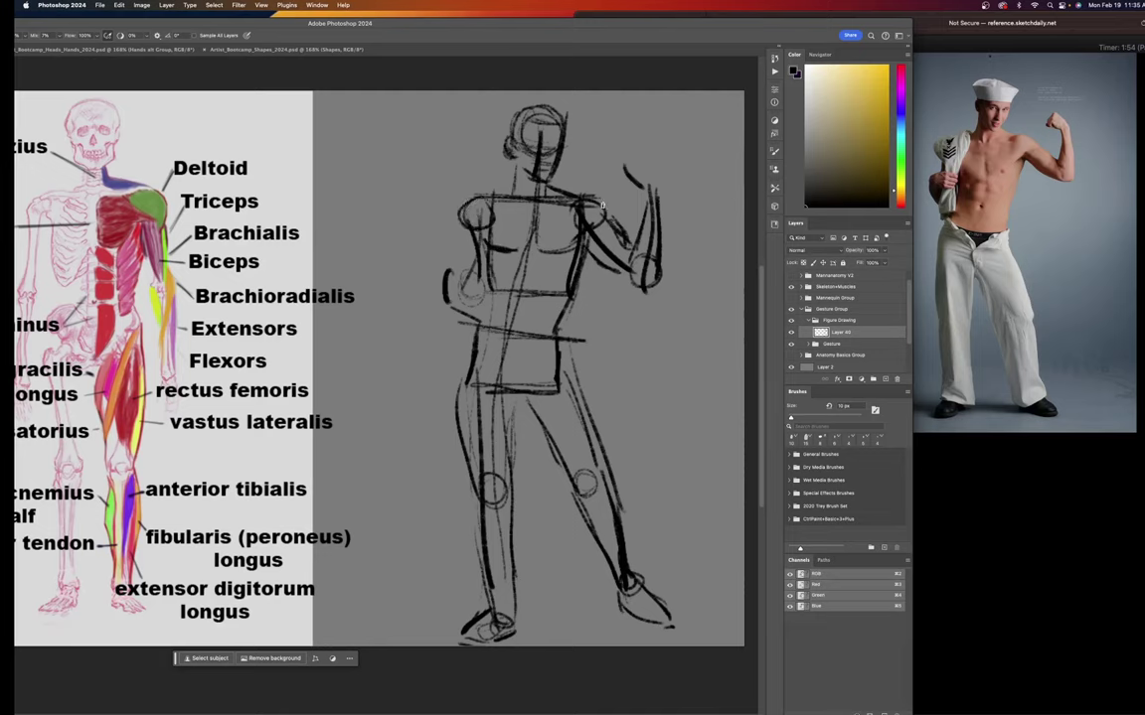
mouse_move(615, 219)
left_mouse_down()
mouse_move(598, 199)
mouse_move(622, 236)
left_mouse_up()
left_click_drag(647, 188, 655, 190)
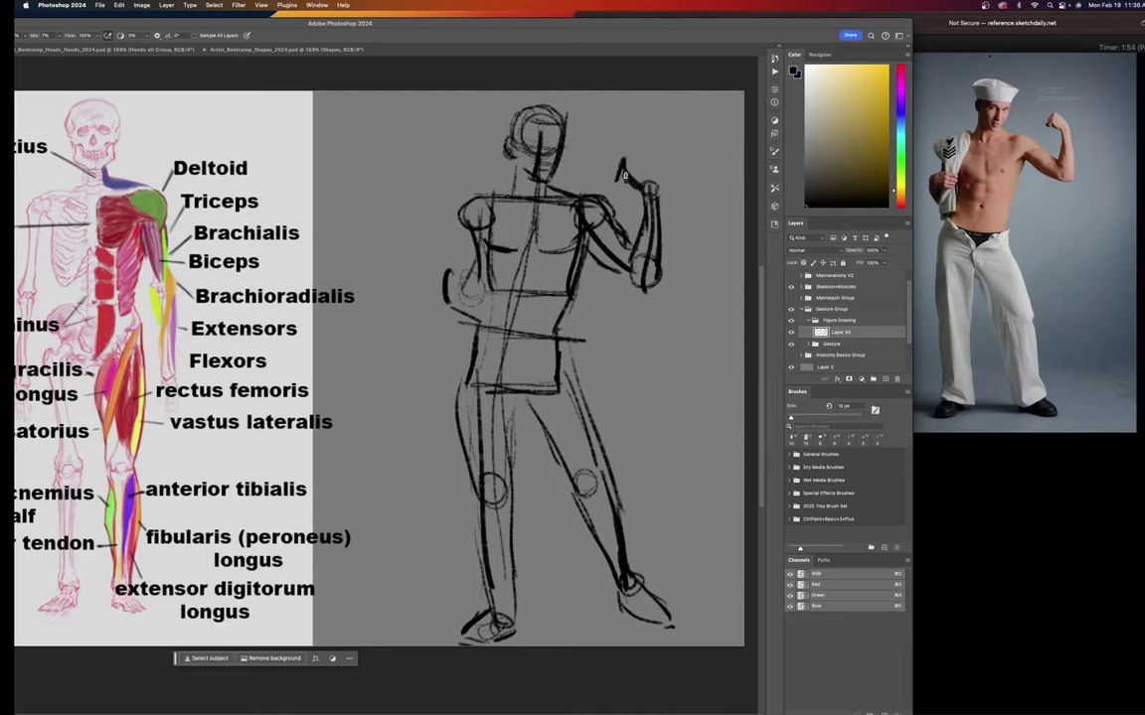
mouse_move(618, 185)
left_mouse_down()
mouse_move(628, 157)
mouse_move(645, 182)
mouse_move(627, 157)
mouse_move(660, 192)
mouse_move(630, 189)
left_mouse_up()
Darken the contours of the waist and hip and define the straight leg's thigh and lower leg.
left_click_drag(572, 297, 558, 338)
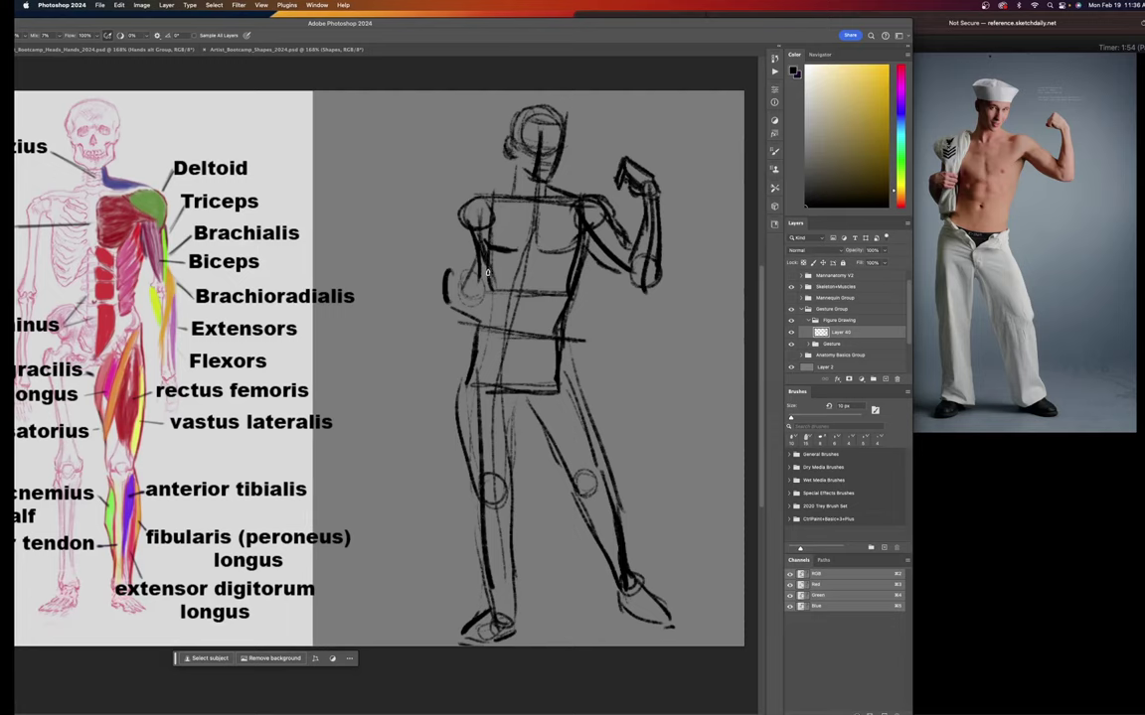
left_click_drag(487, 306, 467, 457)
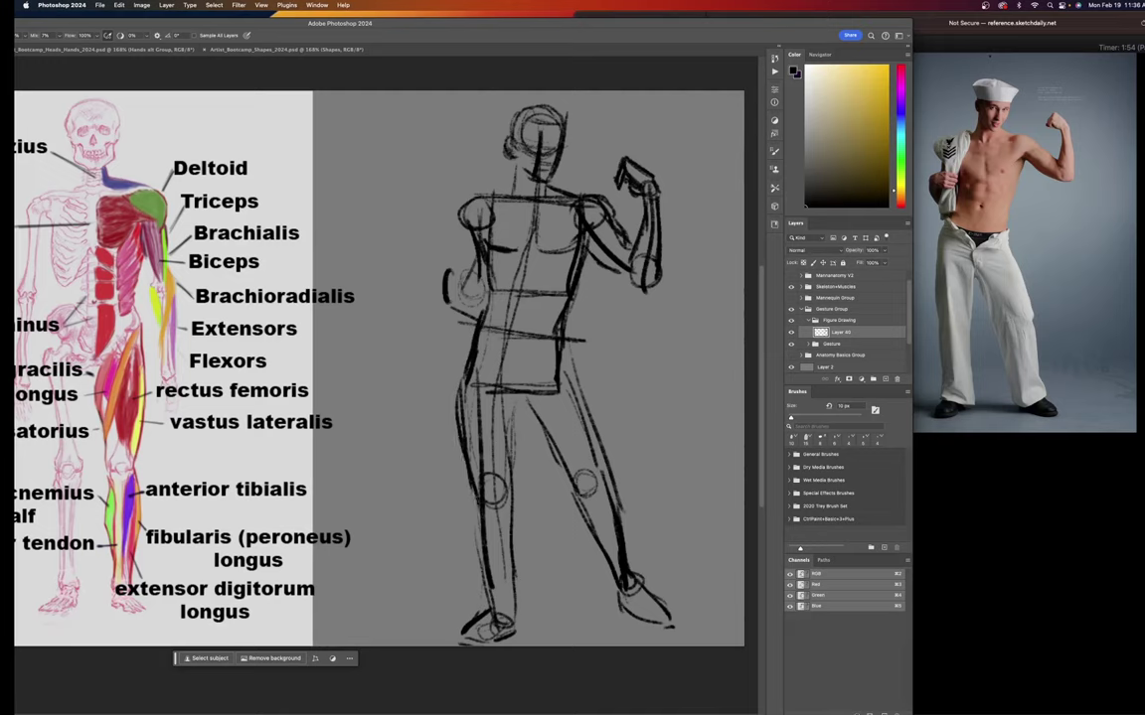
mouse_move(477, 503)
left_mouse_down()
mouse_move(491, 570)
mouse_move(478, 552)
mouse_move(509, 581)
left_mouse_up()
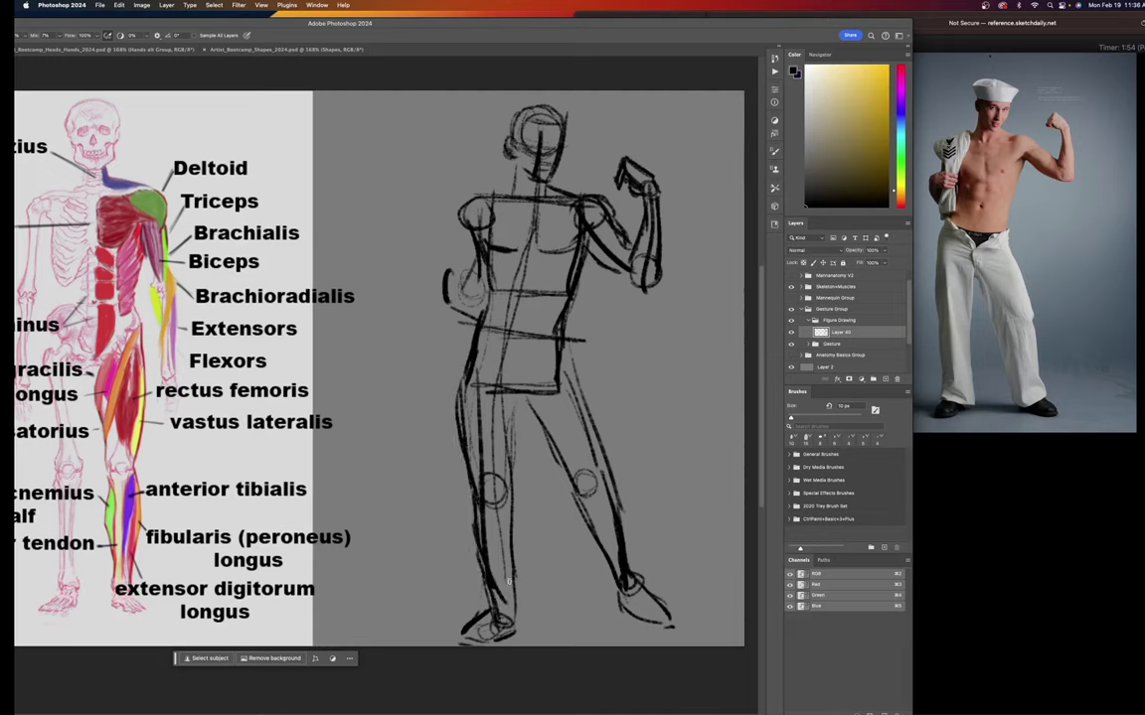
left_click_drag(518, 390, 510, 462)
left_click_drag(458, 392, 454, 457)
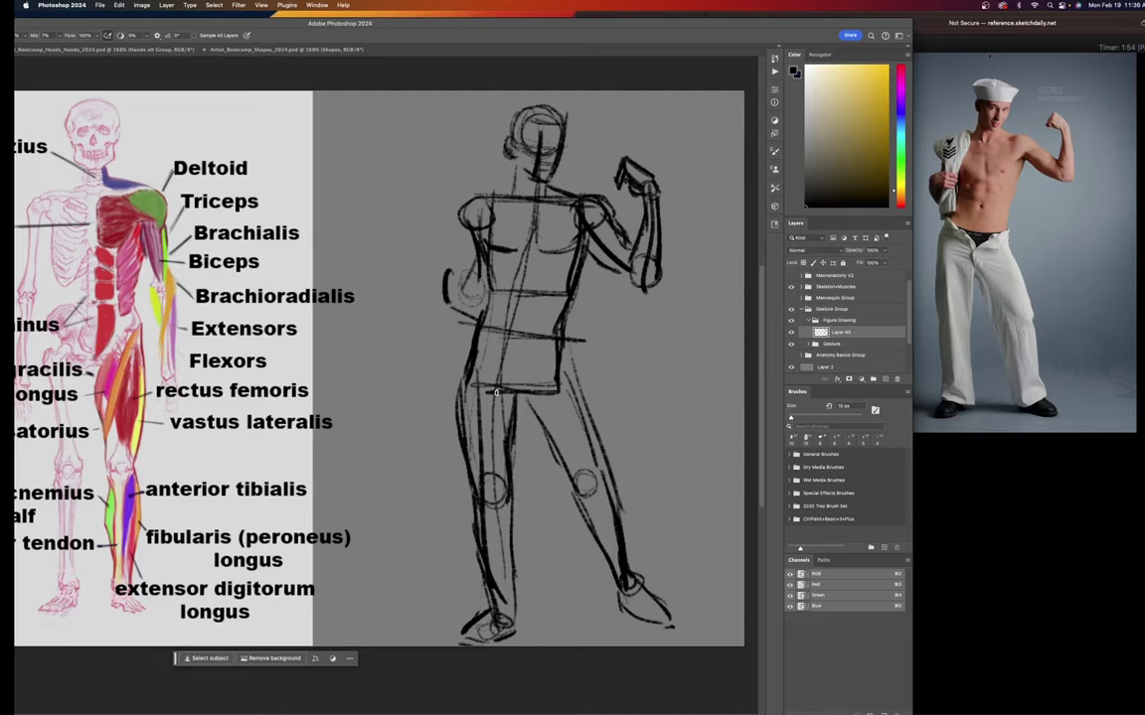
left_click_drag(517, 394, 508, 429)
Bring the labelled muscle chart into view and sketch the inner and front thigh muscles on both legs.
left_click_drag(406, 23, 475, 23)
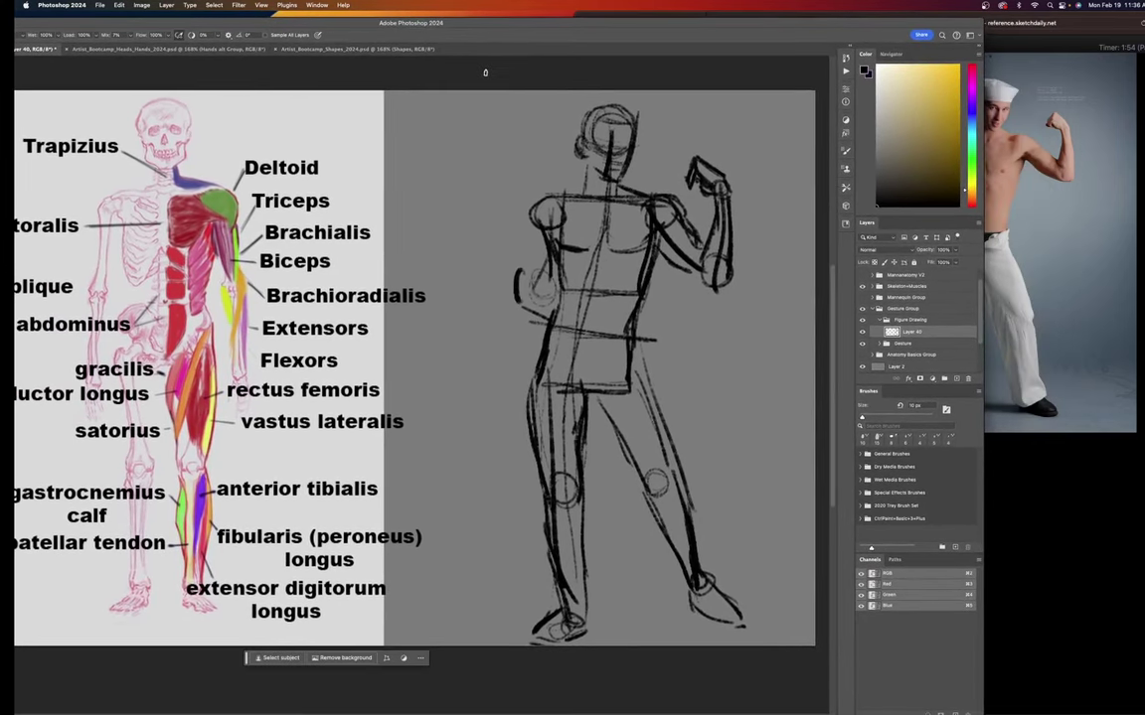
mouse_move(549, 343)
left_mouse_down()
mouse_move(569, 430)
mouse_move(551, 393)
mouse_move(576, 462)
left_mouse_up()
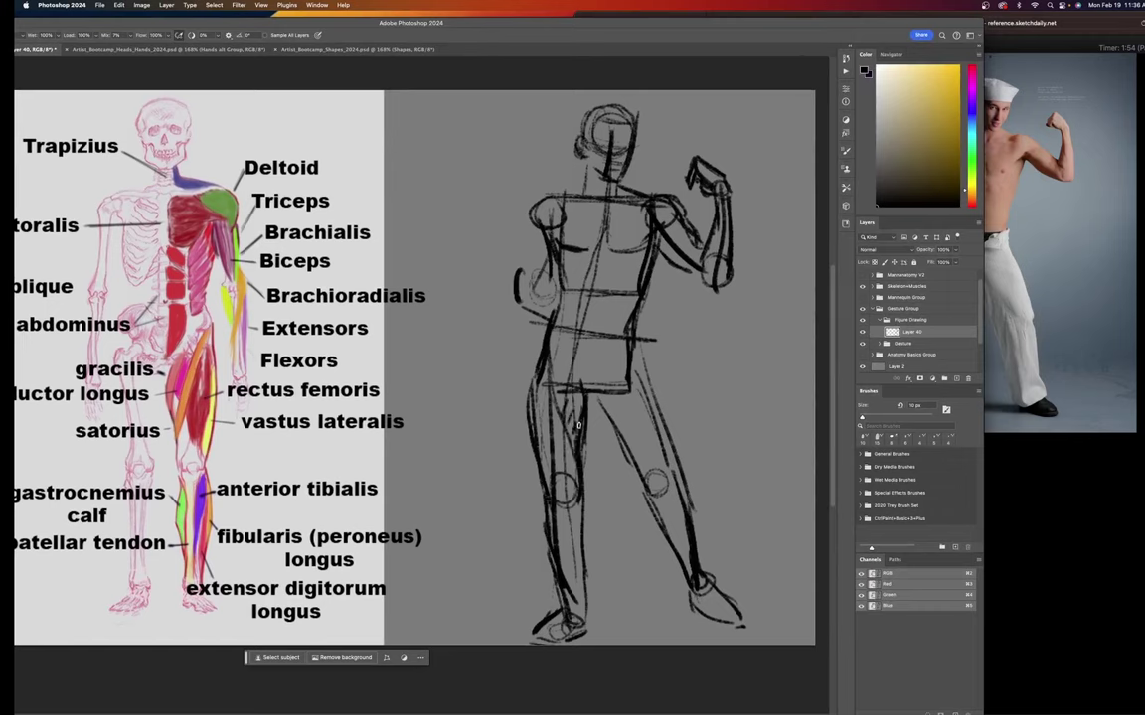
left_click_drag(562, 386, 585, 439)
left_click_drag(625, 387, 617, 462)
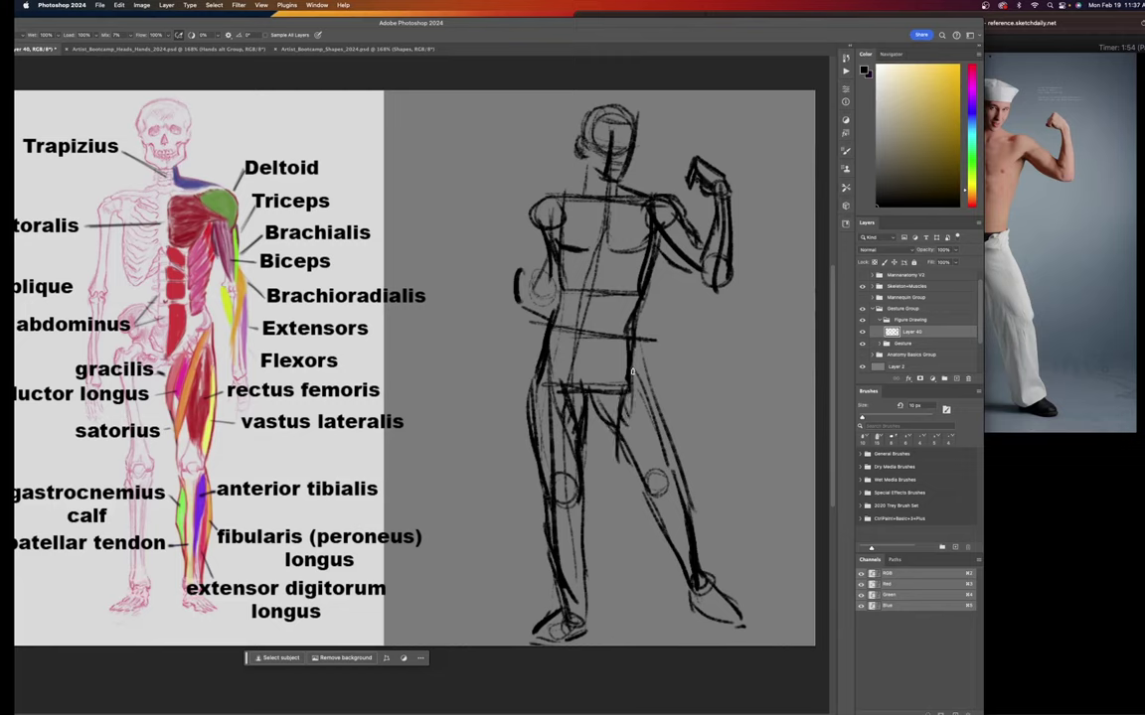
left_click_drag(623, 436, 632, 487)
mouse_move(639, 382)
left_mouse_down()
mouse_move(633, 457)
mouse_move(644, 493)
left_mouse_up()
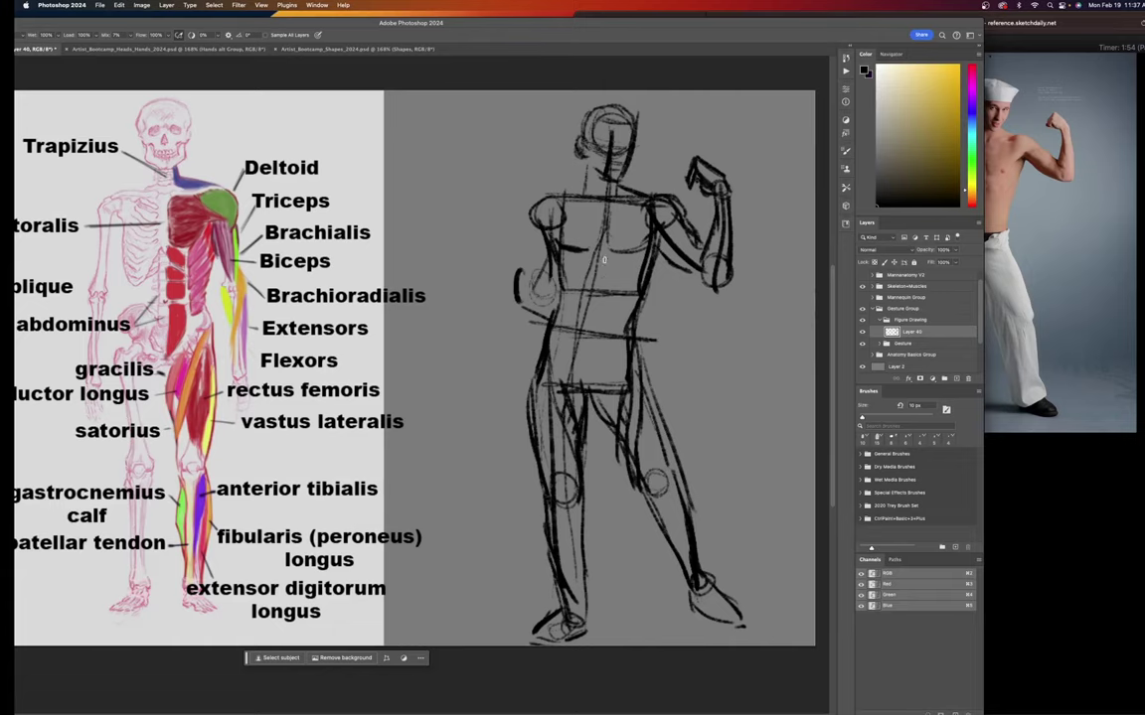
Bring the full reference photo back into view and sketch the abdominal muscles, trapezius slope and lowered arm's deltoid.
left_click_drag(661, 23, 563, 23)
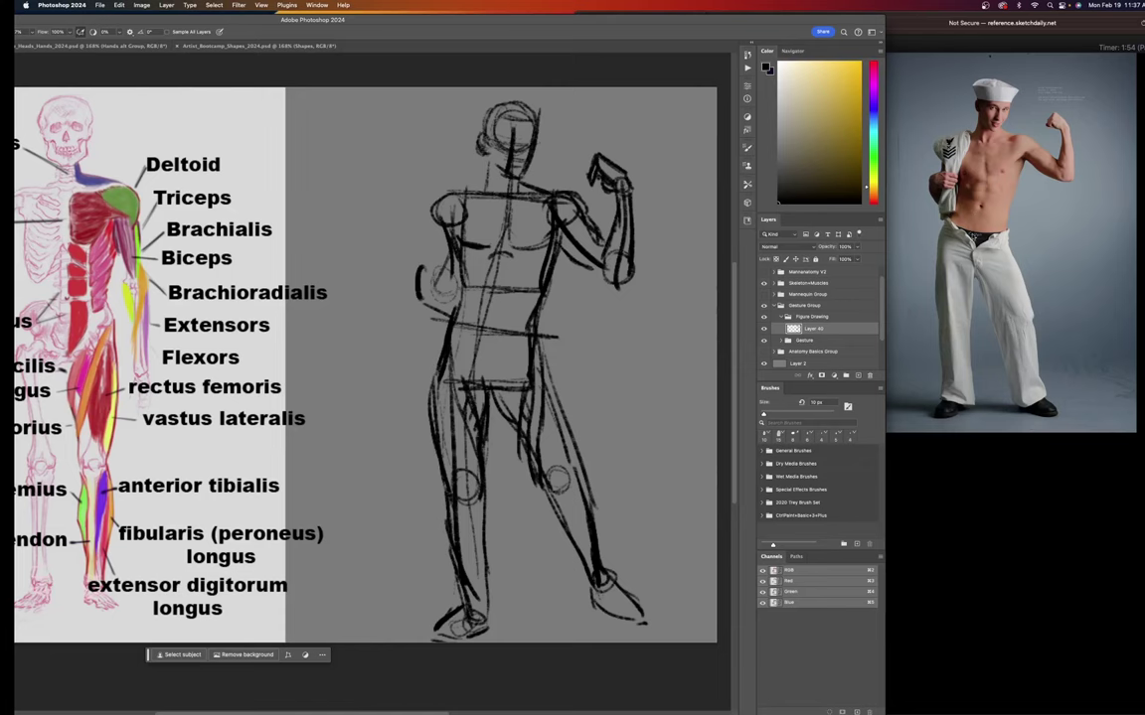
left_click(991, 228)
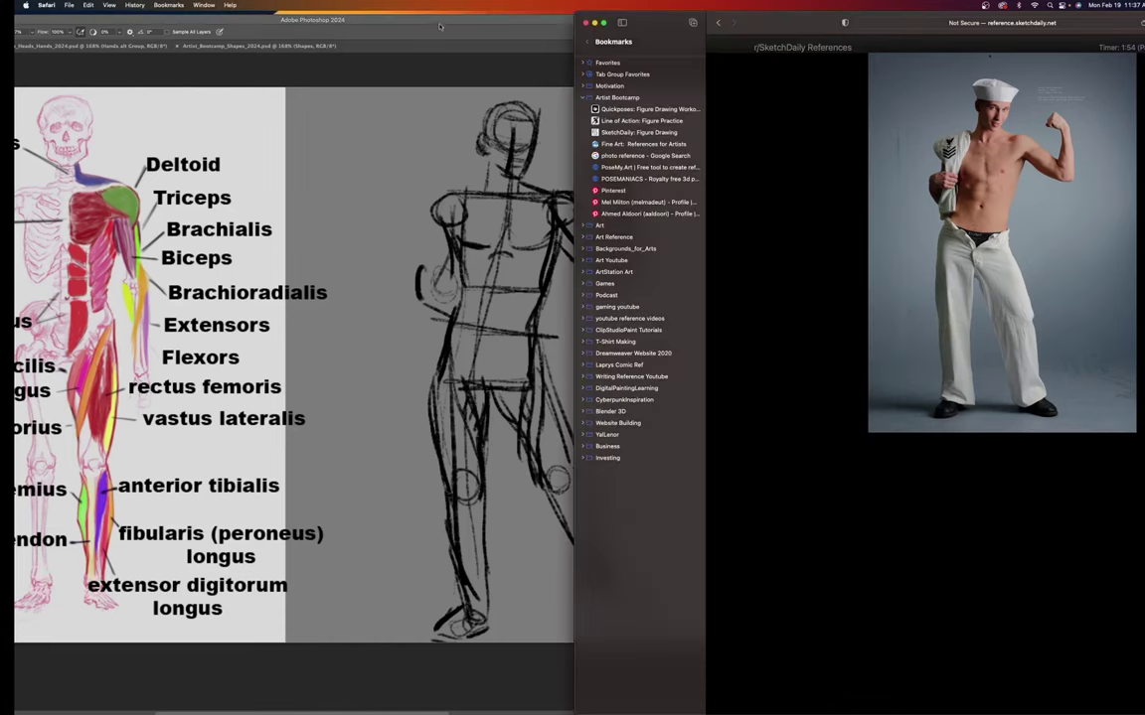
left_click(399, 26)
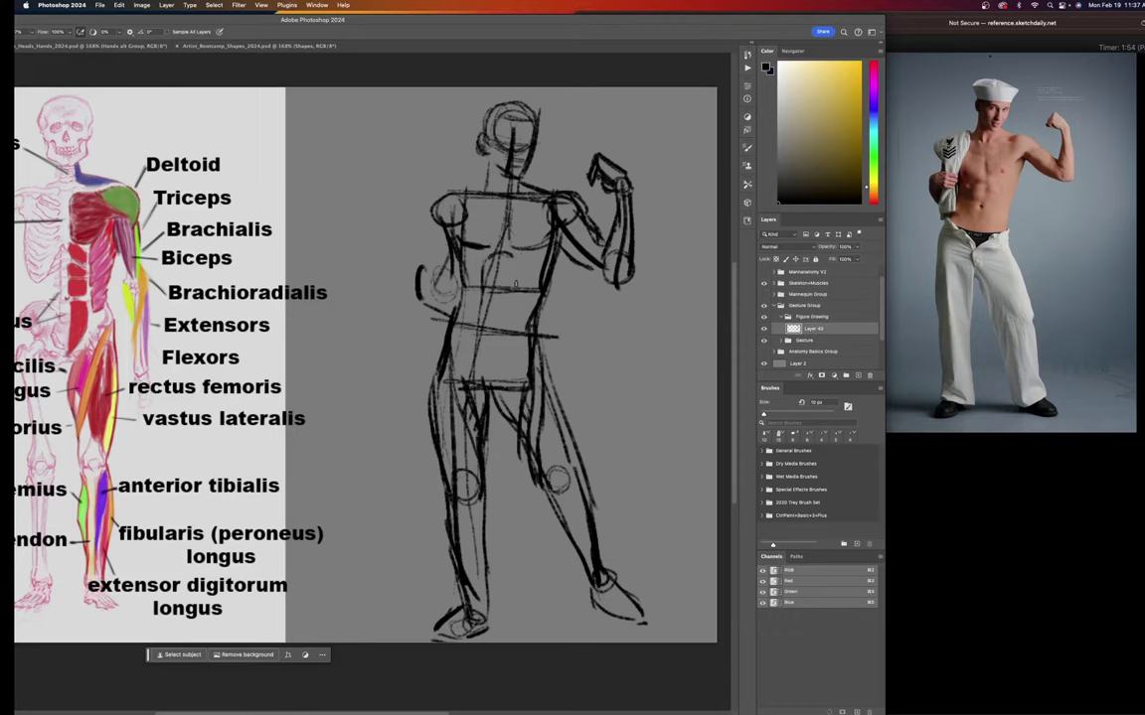
left_click_drag(515, 266, 515, 311)
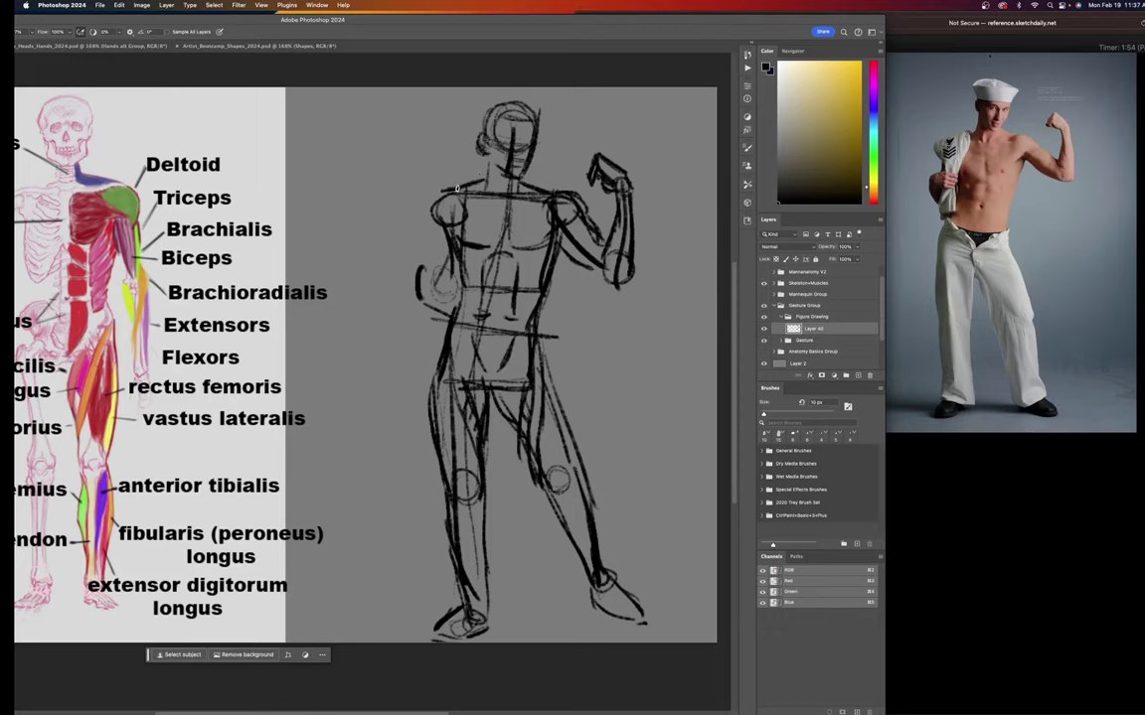
left_click_drag(449, 189, 425, 225)
Add a new layer above the figure sketch in the Figure Drawing group.
left_click(858, 376)
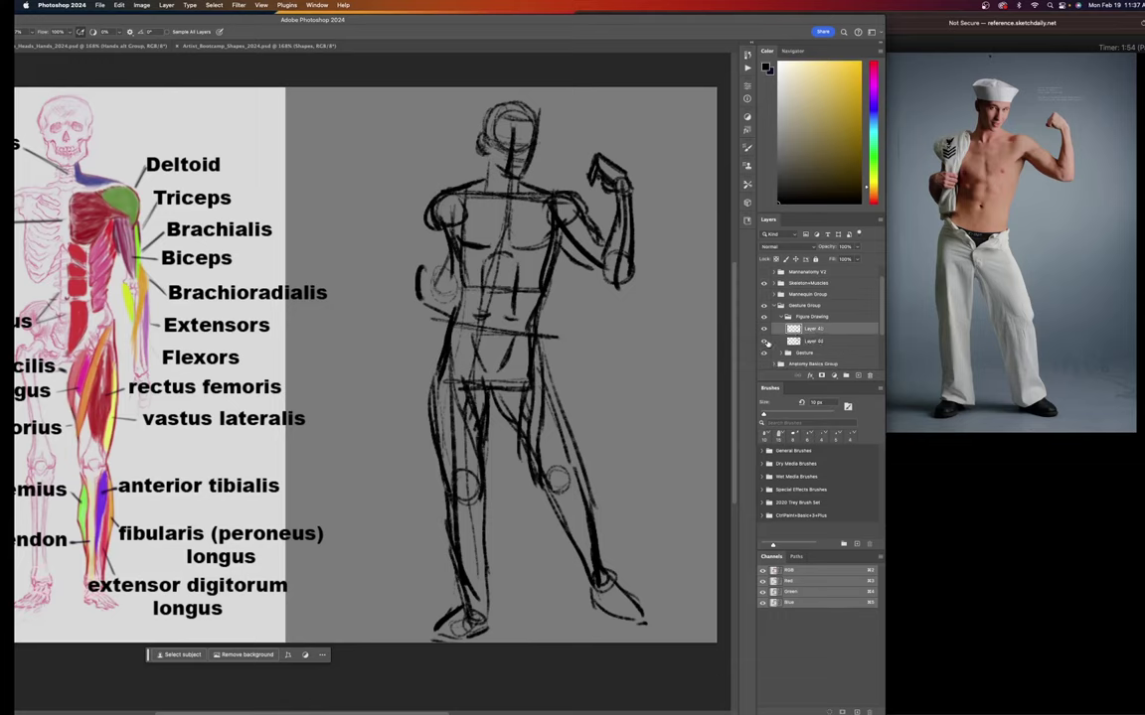
Hide the standing figure's sketch layer and advance SketchDaily to the next reference photo.
left_click(763, 340)
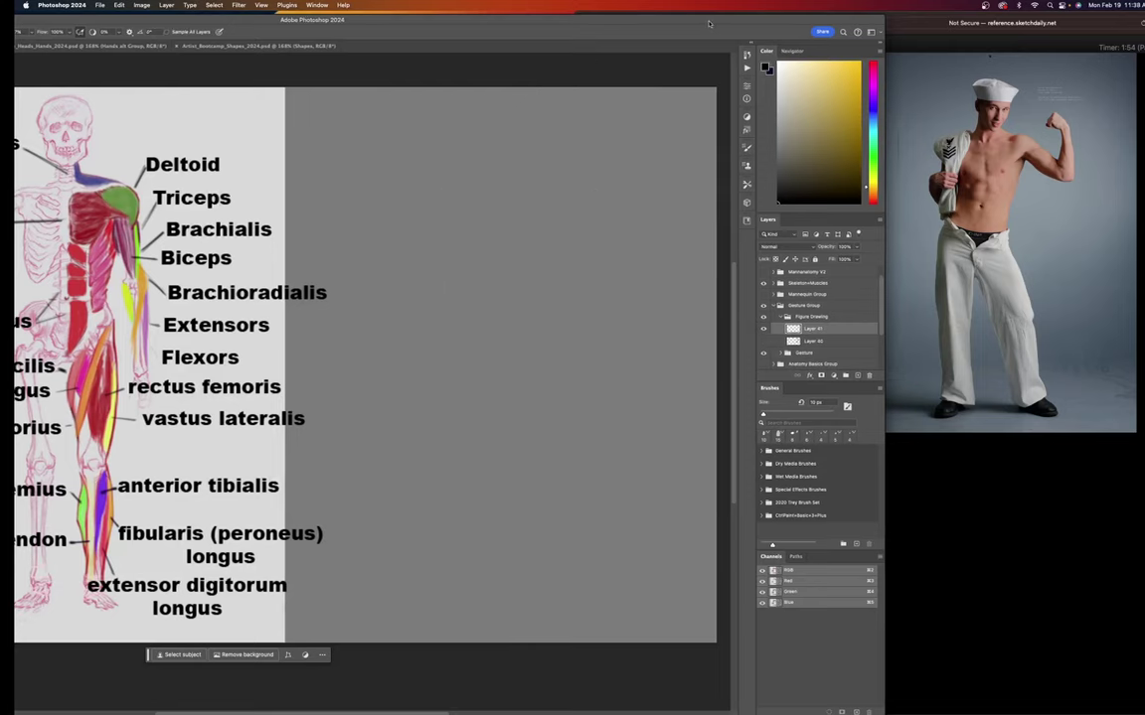
left_click_drag(712, 18, 499, 18)
left_click_drag(785, 24, 574, 26)
mouse_move(982, 52)
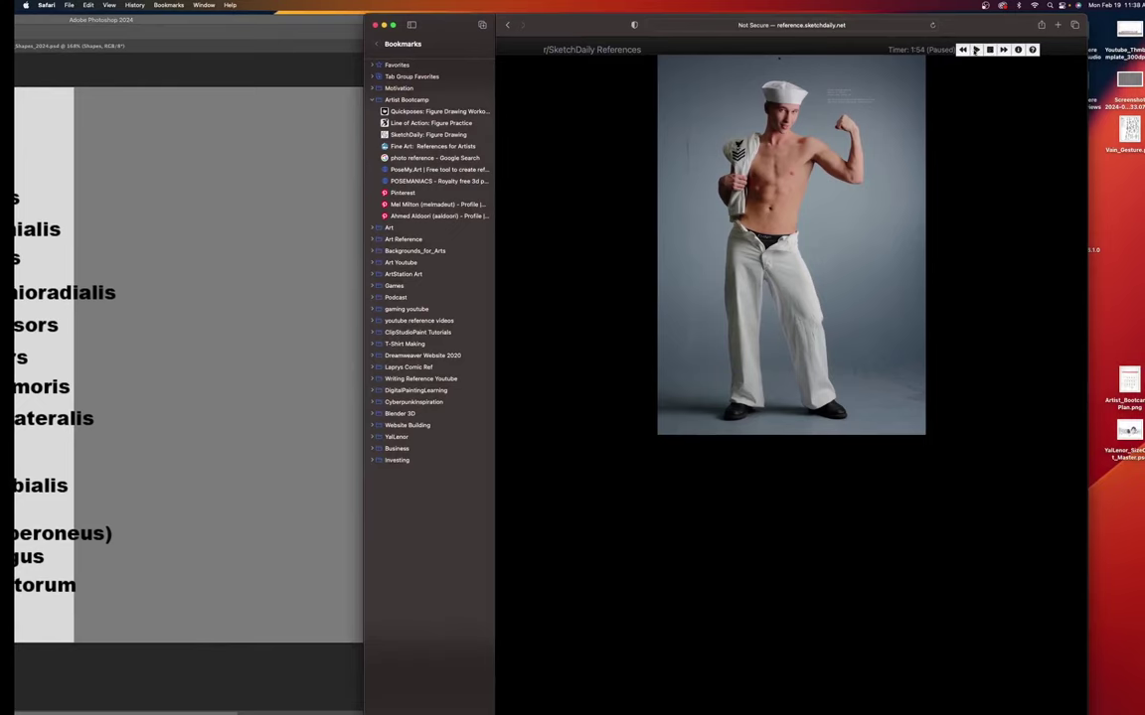
left_click(1002, 49)
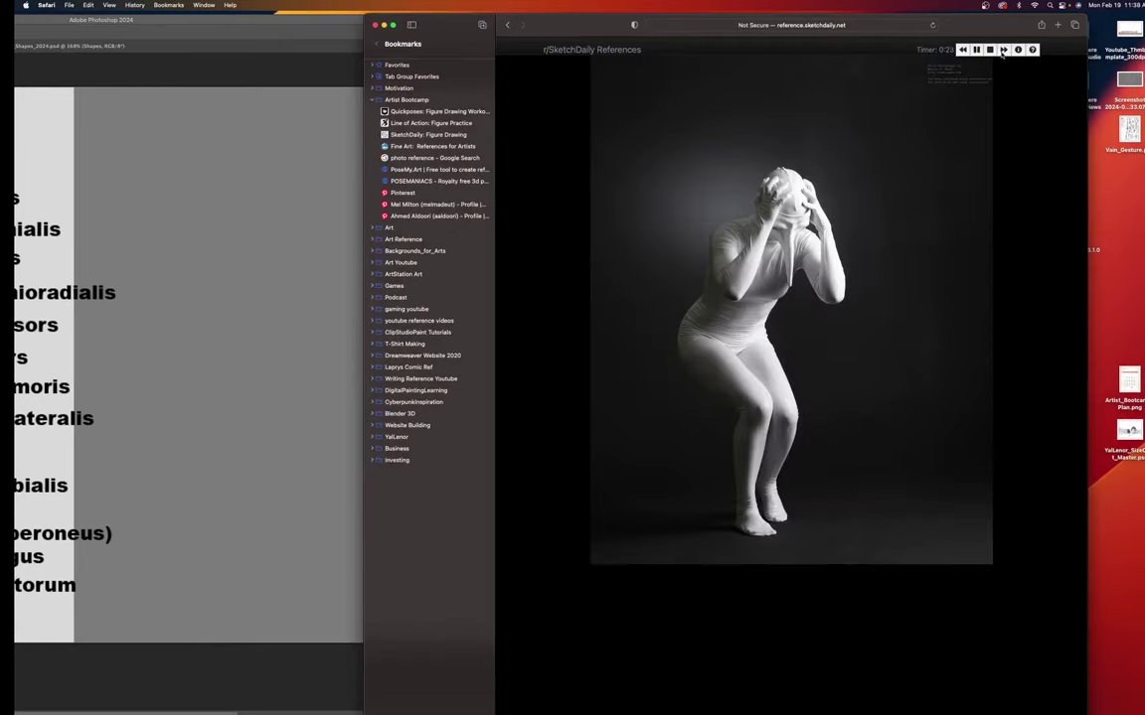
Arrange the windows so the blank canvas sits beside the crouching figure's reference photo.
left_click_drag(600, 24, 839, 10)
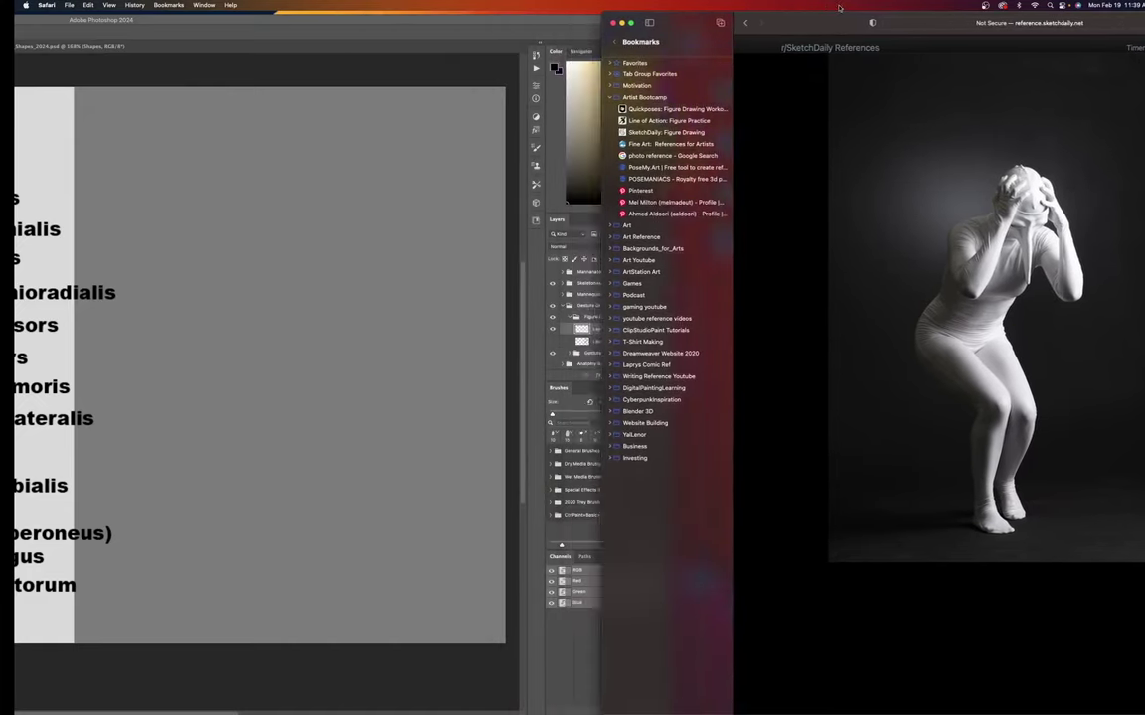
left_click_drag(519, 19, 747, 18)
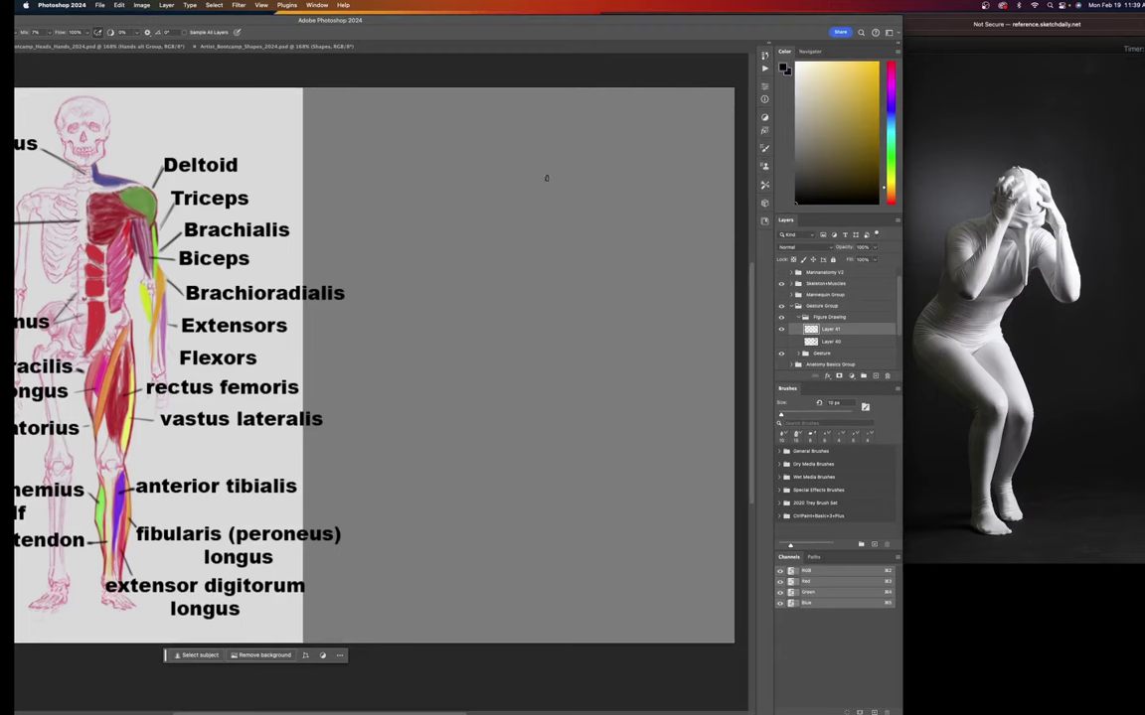
double_click(474, 18)
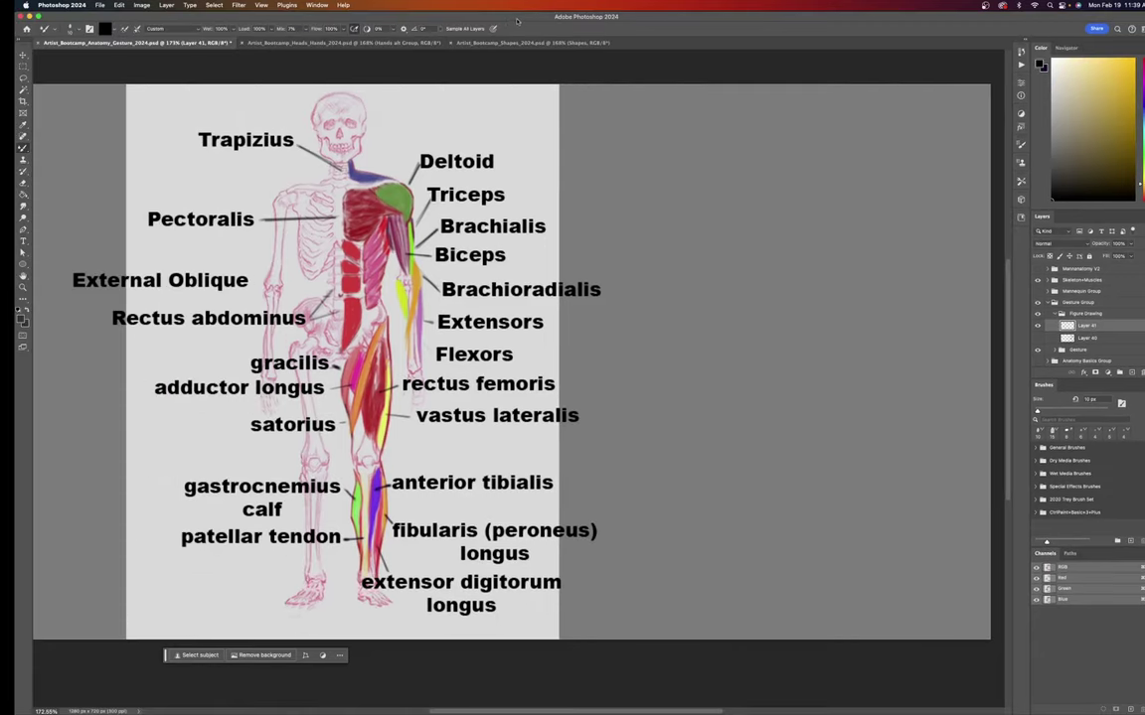
double_click(508, 21)
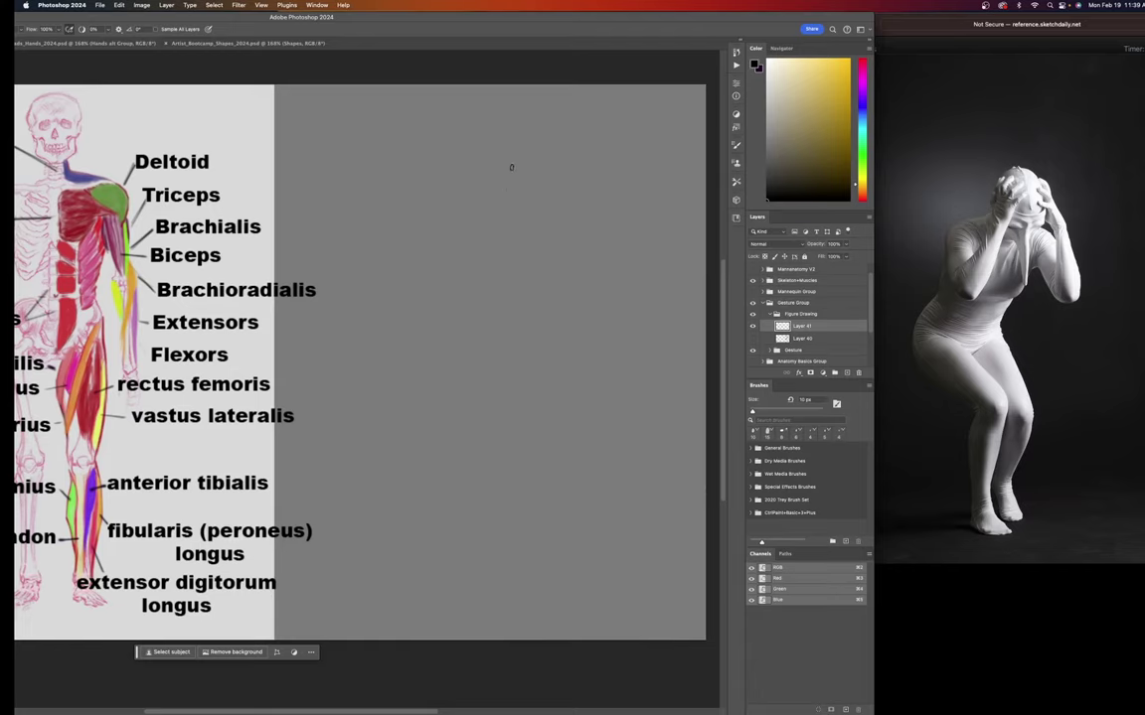
Sketch gesture lines for the crouching figure's head, shoulders, bent arms and curved back.
mouse_move(519, 189)
left_mouse_down()
mouse_move(493, 180)
mouse_move(508, 157)
left_mouse_up()
mouse_move(535, 201)
left_mouse_down()
mouse_move(475, 203)
mouse_move(548, 216)
mouse_move(567, 253)
left_mouse_up()
mouse_move(529, 167)
left_mouse_down()
mouse_move(556, 194)
mouse_move(570, 274)
left_mouse_up()
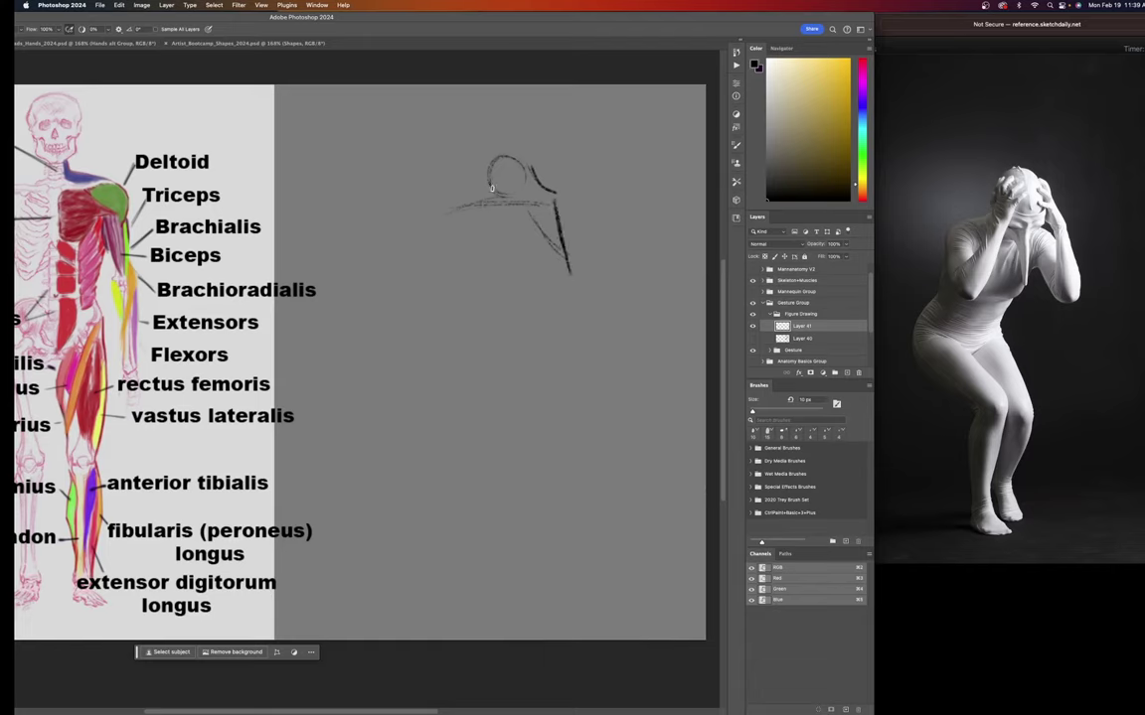
left_click_drag(489, 170, 467, 265)
mouse_move(450, 219)
left_mouse_down()
mouse_move(452, 255)
mouse_move(474, 280)
left_mouse_up()
left_click_drag(455, 299, 418, 327)
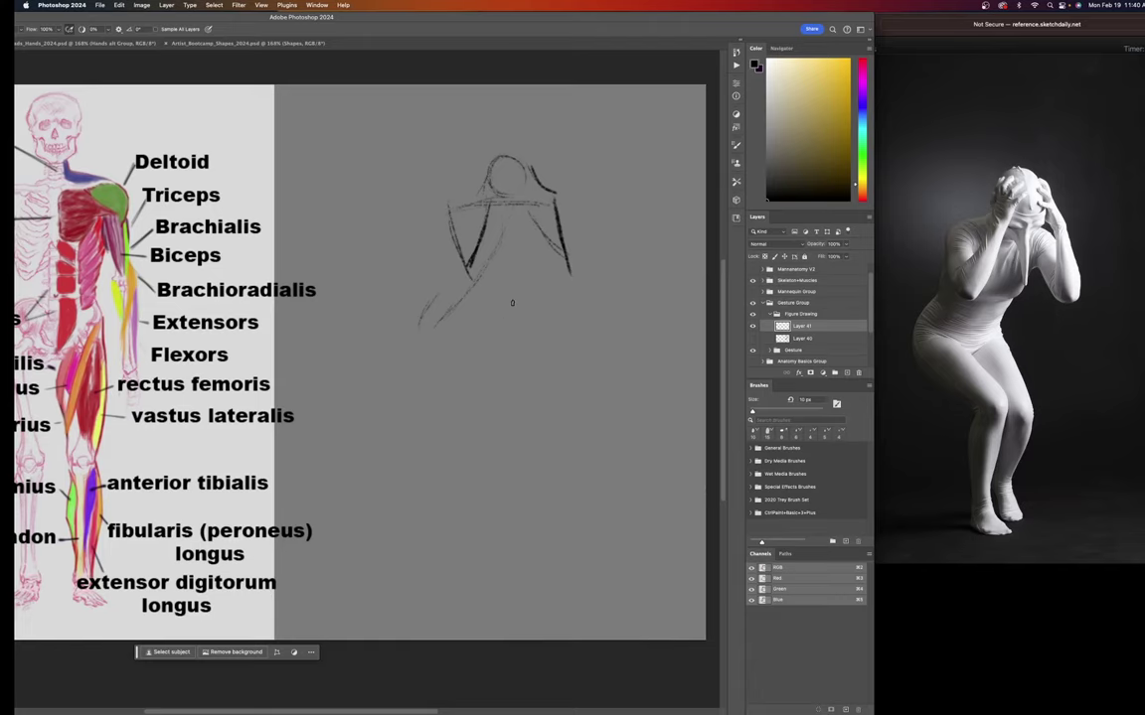
Sketch gesture lines for the crouching figure's bent thighs, lower legs and feet.
left_click_drag(513, 303, 500, 324)
left_click_drag(448, 371, 501, 397)
mouse_move(510, 330)
left_mouse_down()
mouse_move(543, 388)
mouse_move(553, 381)
mouse_move(540, 428)
mouse_move(478, 513)
left_mouse_up()
left_click_drag(547, 389, 504, 473)
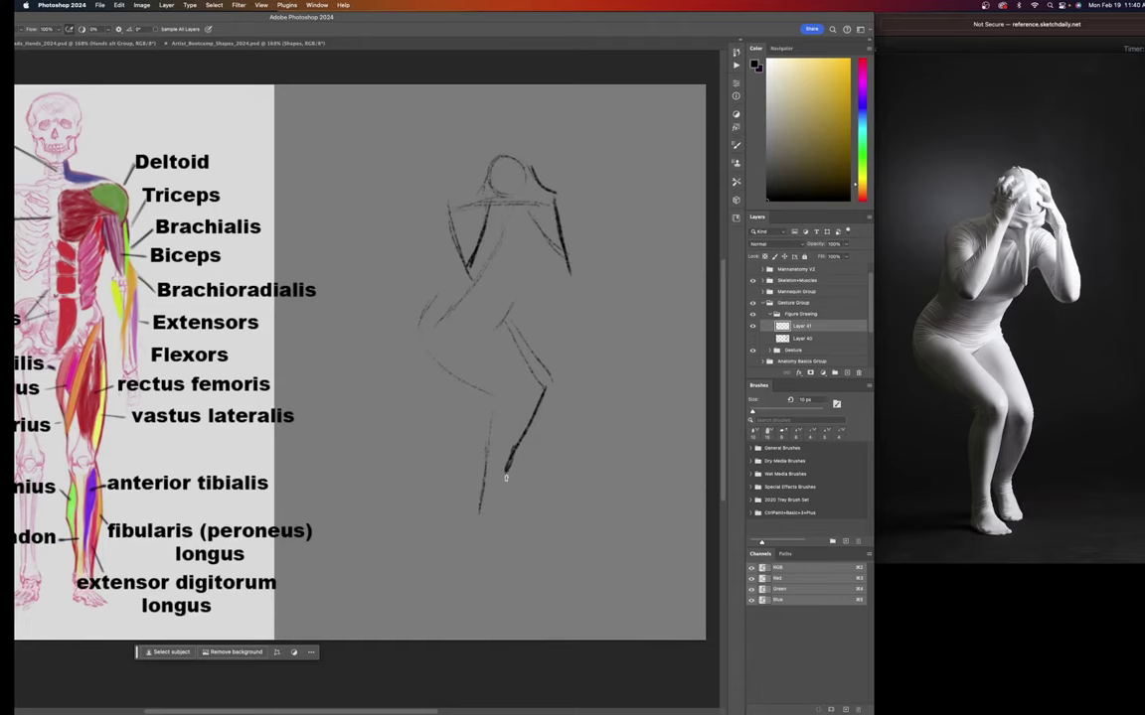
mouse_move(506, 480)
left_mouse_down()
mouse_move(530, 515)
mouse_move(484, 531)
mouse_move(505, 546)
left_mouse_up()
left_click_drag(471, 539, 496, 546)
Block in the crouching figure's rib cage curve and a tilted pelvis form joined at the waist.
left_click_drag(535, 256, 425, 264)
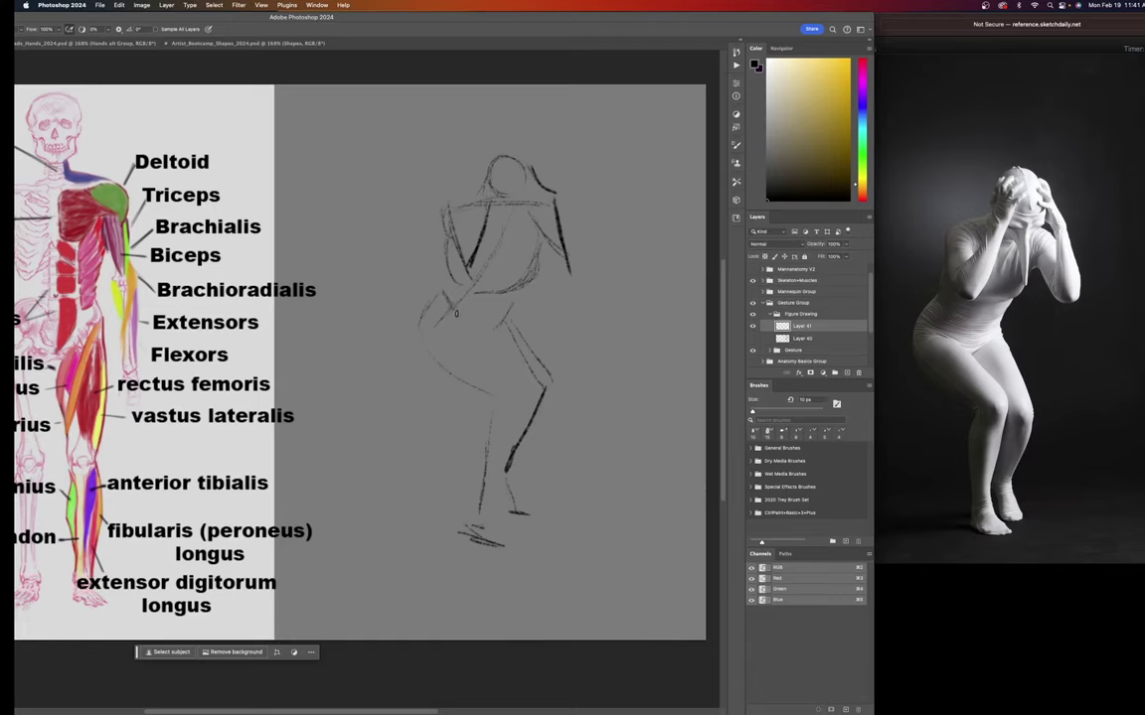
mouse_move(467, 314)
left_mouse_down()
mouse_move(527, 310)
mouse_move(493, 341)
left_mouse_up()
mouse_move(423, 321)
left_mouse_down()
mouse_move(434, 358)
mouse_move(496, 345)
left_mouse_up()
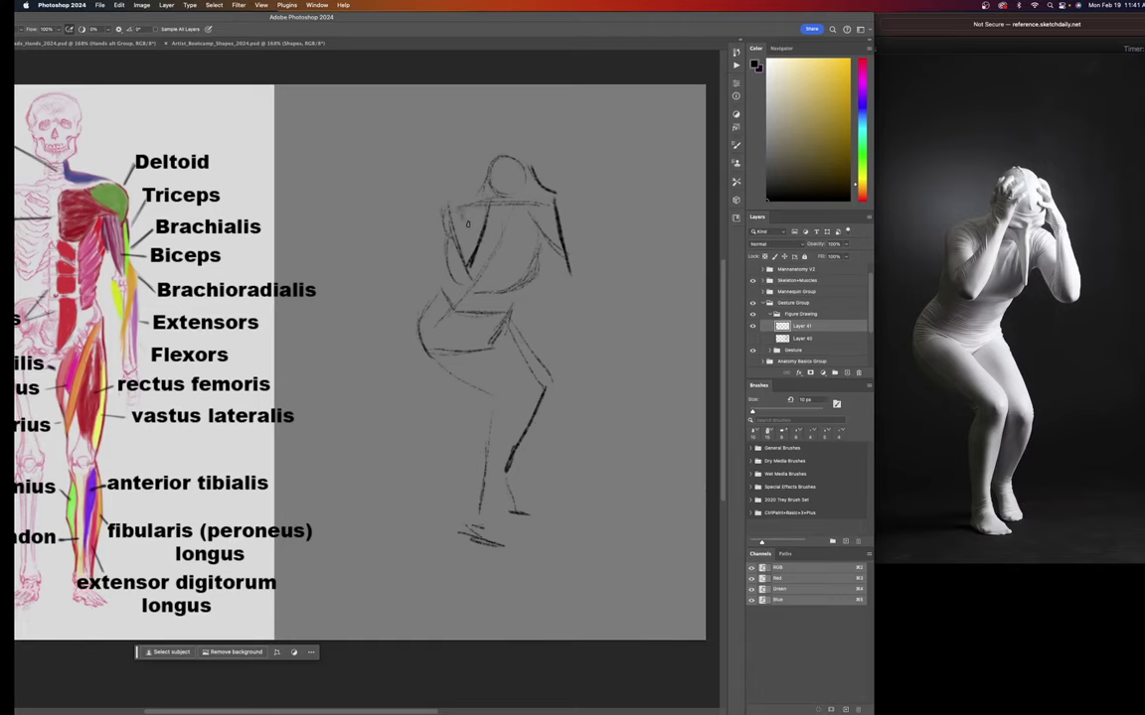
Add the chest line and rounded shoulder, and build up both bent arms with darker contours.
left_click_drag(470, 232, 538, 234)
mouse_move(438, 220)
left_mouse_down()
mouse_move(452, 237)
mouse_move(457, 201)
left_mouse_up()
left_click_drag(535, 239, 568, 277)
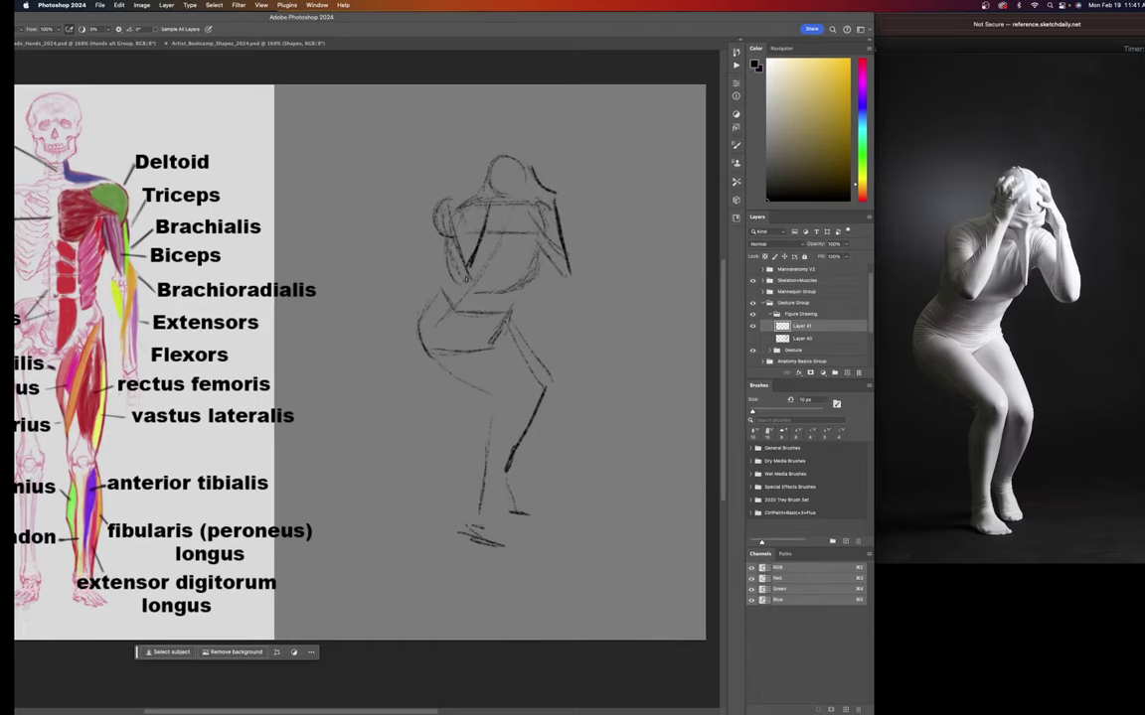
left_click_drag(447, 246, 470, 284)
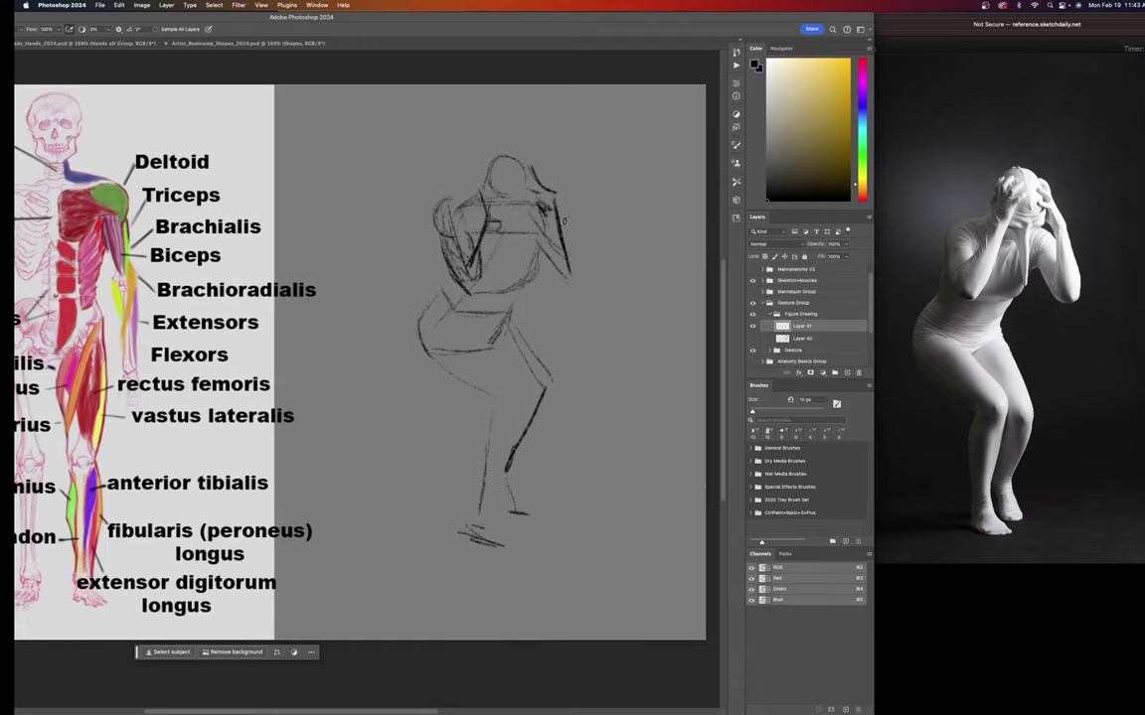
mouse_move(544, 209)
left_mouse_down()
mouse_move(575, 277)
mouse_move(555, 268)
mouse_move(569, 282)
mouse_move(583, 267)
left_mouse_up()
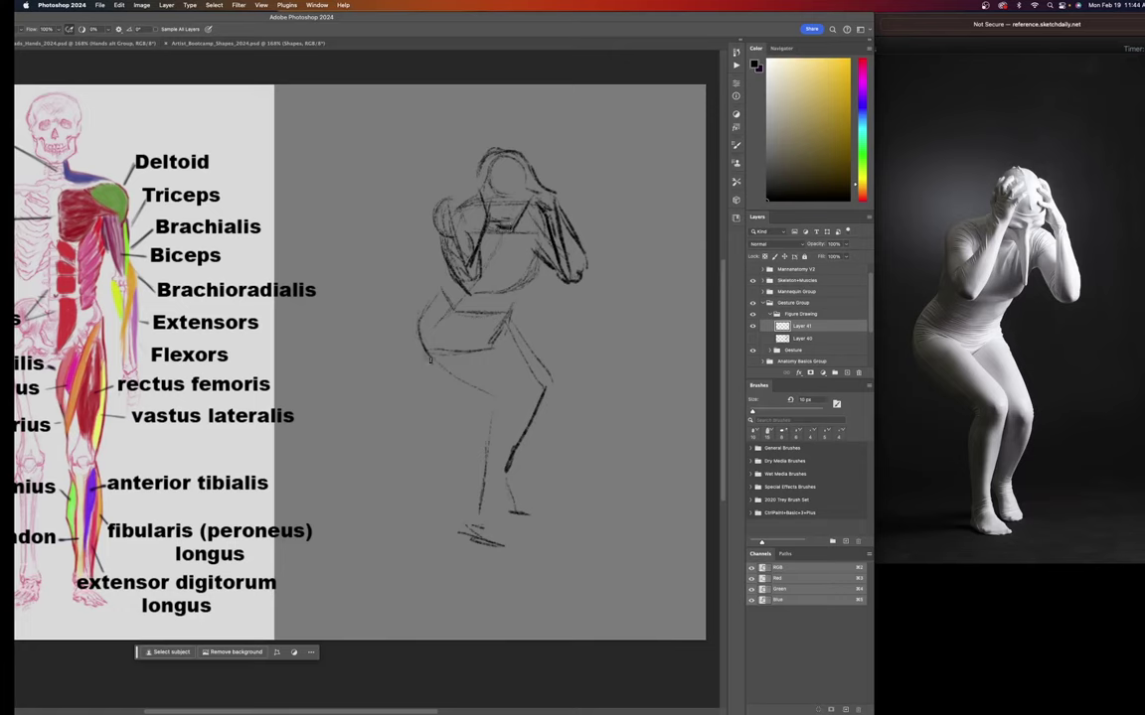
Define the near leg with the underside of the thigh, the kneecap, the shin and the calf.
left_click_drag(433, 371, 485, 401)
left_click_drag(500, 392, 507, 415)
left_click_drag(501, 405, 479, 495)
left_click_drag(498, 407, 482, 483)
mouse_move(479, 409)
left_mouse_down()
mouse_move(466, 440)
mouse_move(476, 413)
mouse_move(469, 515)
left_mouse_up()
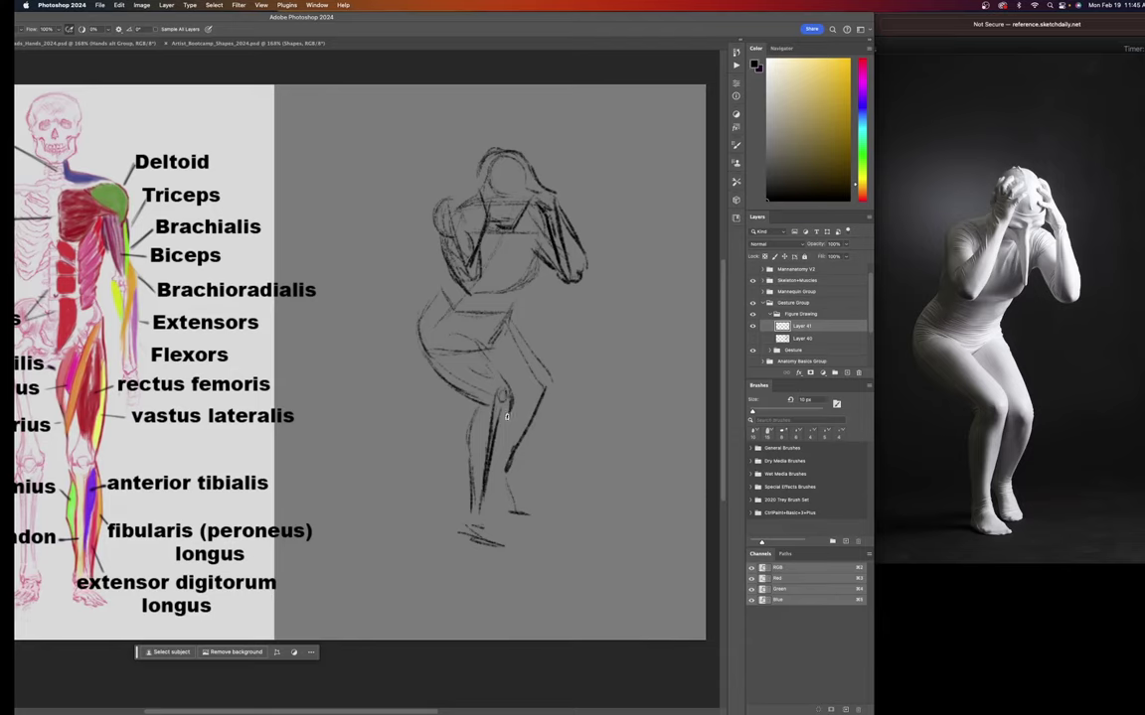
Shape both feet and strengthen the far leg's knee and lower-leg contours.
left_click_drag(506, 422, 485, 508)
mouse_move(496, 460)
left_mouse_down()
mouse_move(485, 511)
mouse_move(513, 544)
mouse_move(465, 526)
mouse_move(460, 536)
mouse_move(522, 548)
left_mouse_up()
left_click_drag(507, 511, 528, 514)
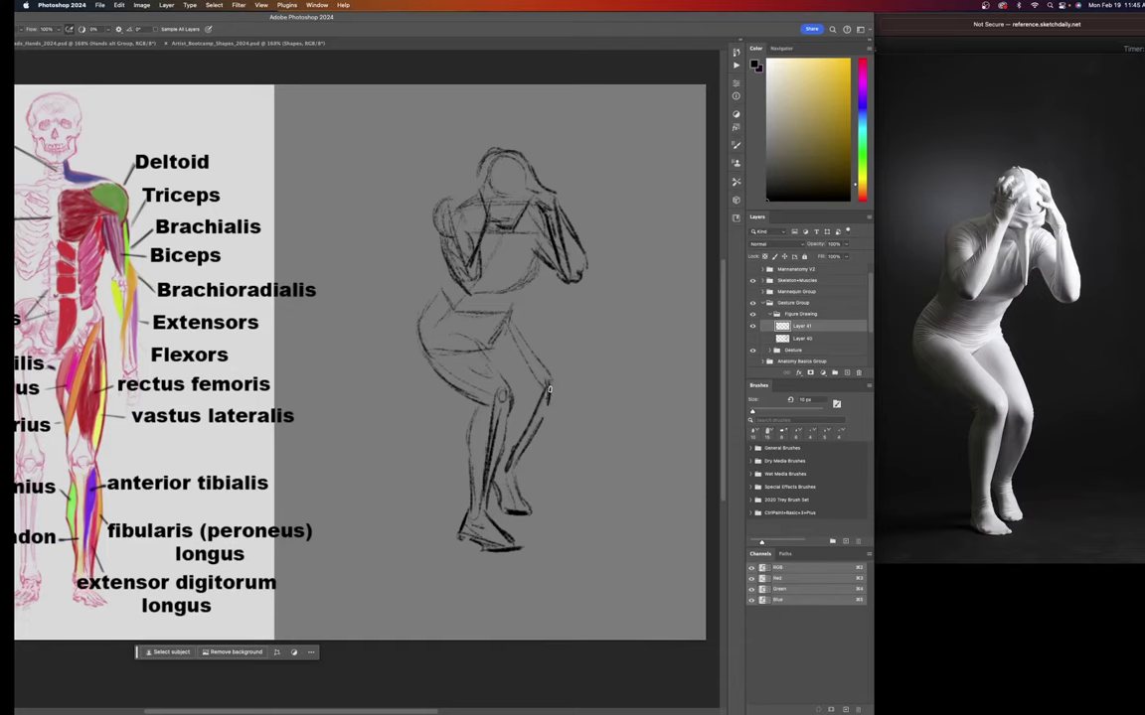
left_click_drag(549, 390, 537, 430)
Bring the labelled muscle chart into view to compare with the crouching sketch, and return to the full reference photo.
left_click_drag(395, 17, 594, 17)
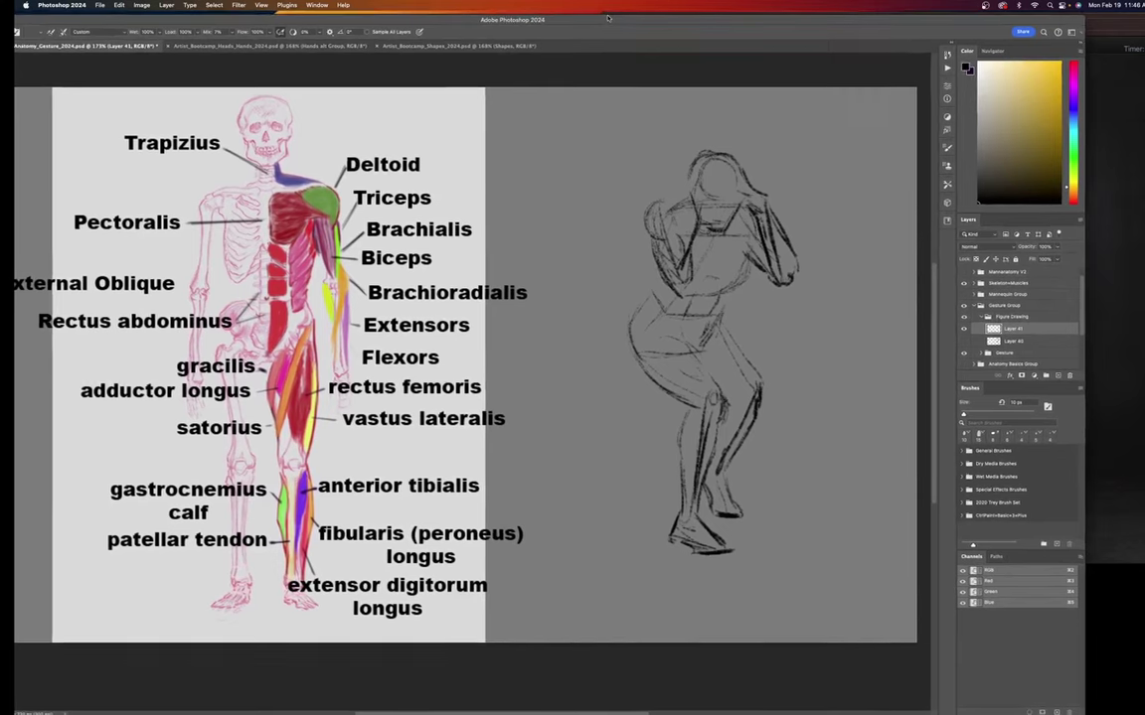
left_click_drag(594, 18, 365, 20)
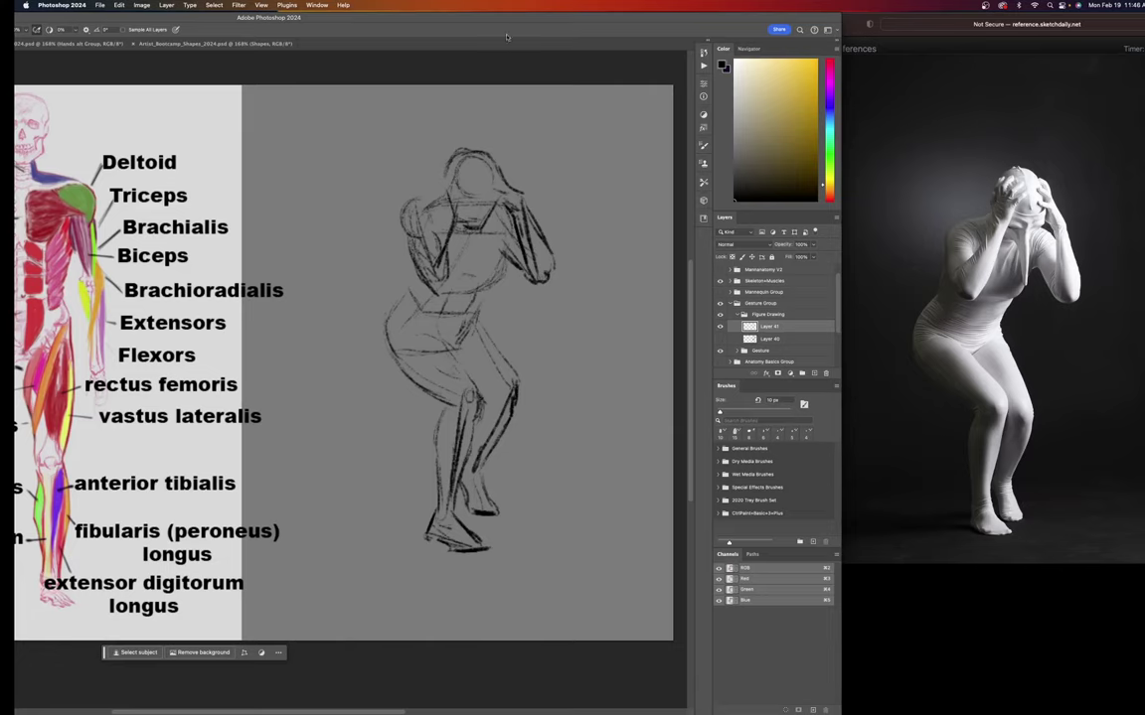
left_click_drag(483, 19, 432, 6)
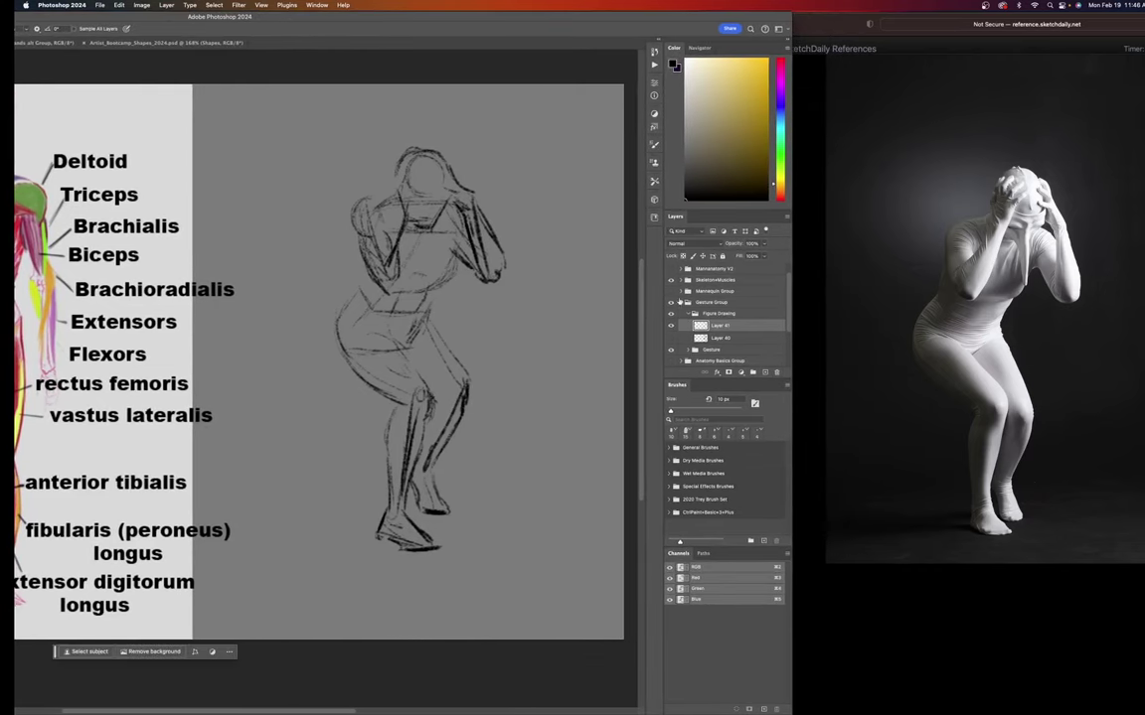
Hide the crouching figure's sketch layer and add a new layer above it in the Figure Drawing group.
left_click(669, 325)
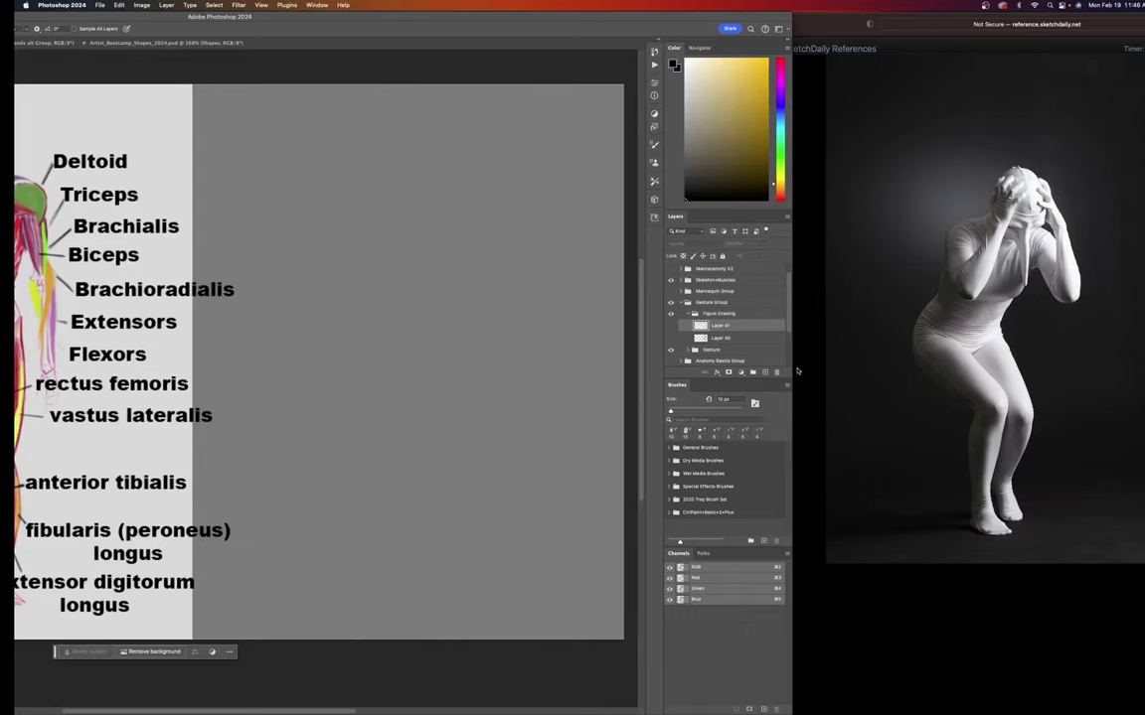
left_click(764, 372)
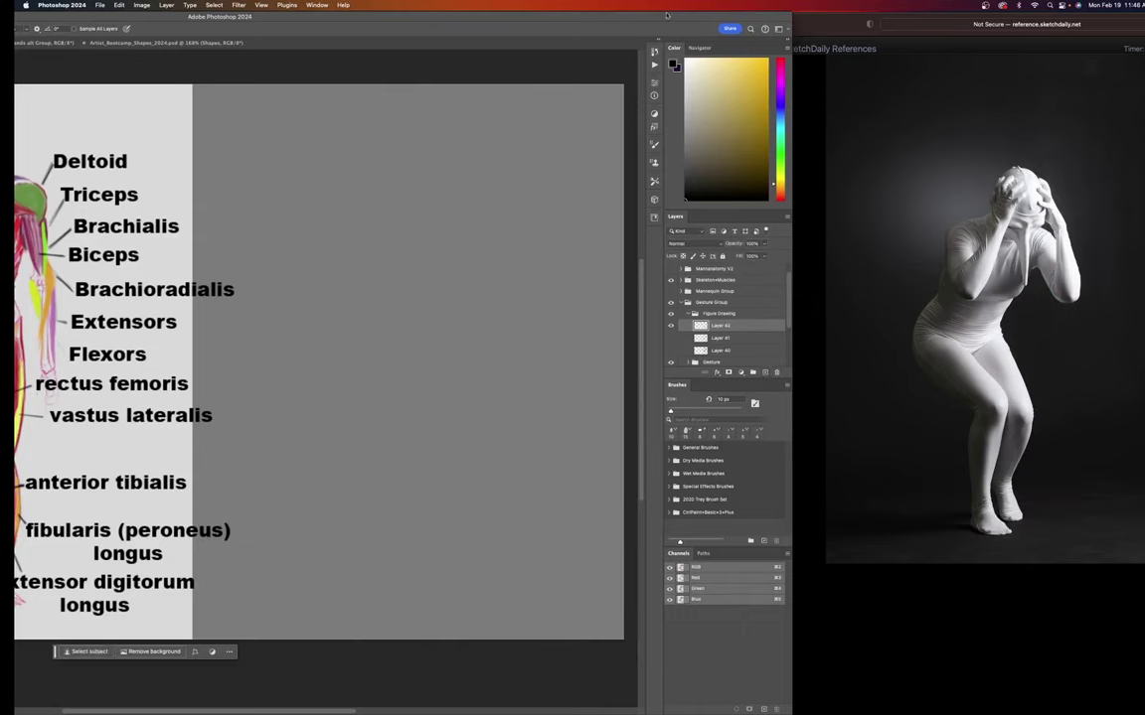
Bring SketchDaily into view, skip ahead to the photo of the woman leaping over the road, and pause the timer.
left_click_drag(666, 14, 432, 14)
left_click_drag(835, 27, 554, 8)
left_click(959, 48)
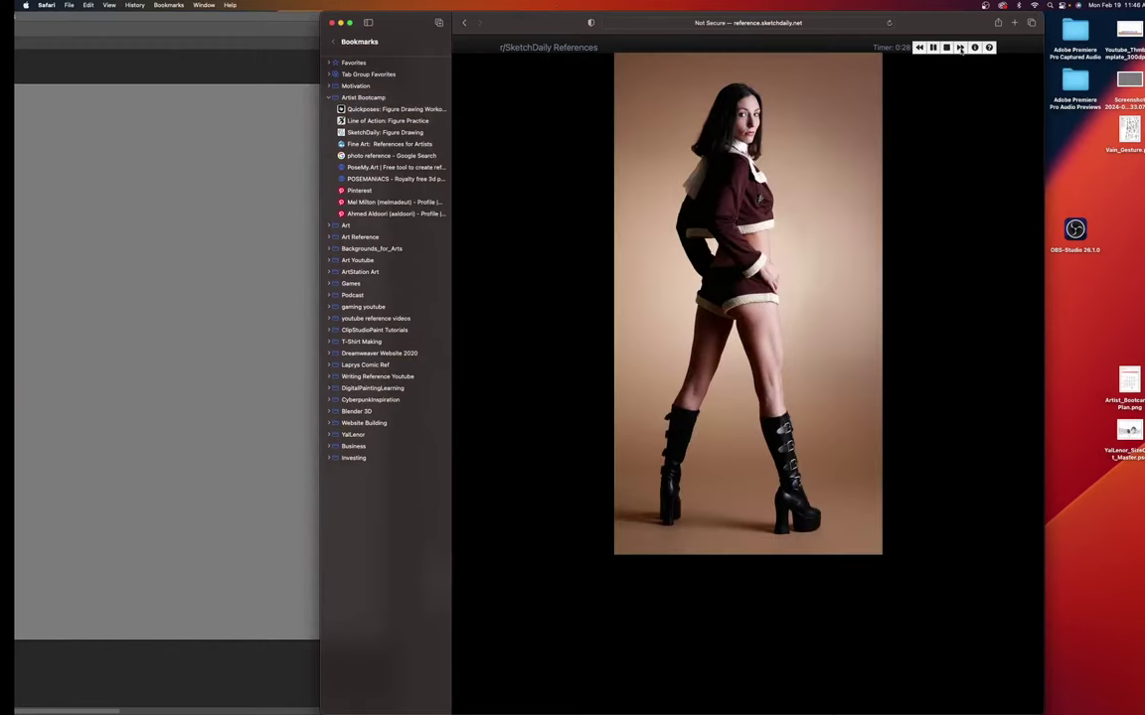
left_click(960, 48)
left_click(960, 48)
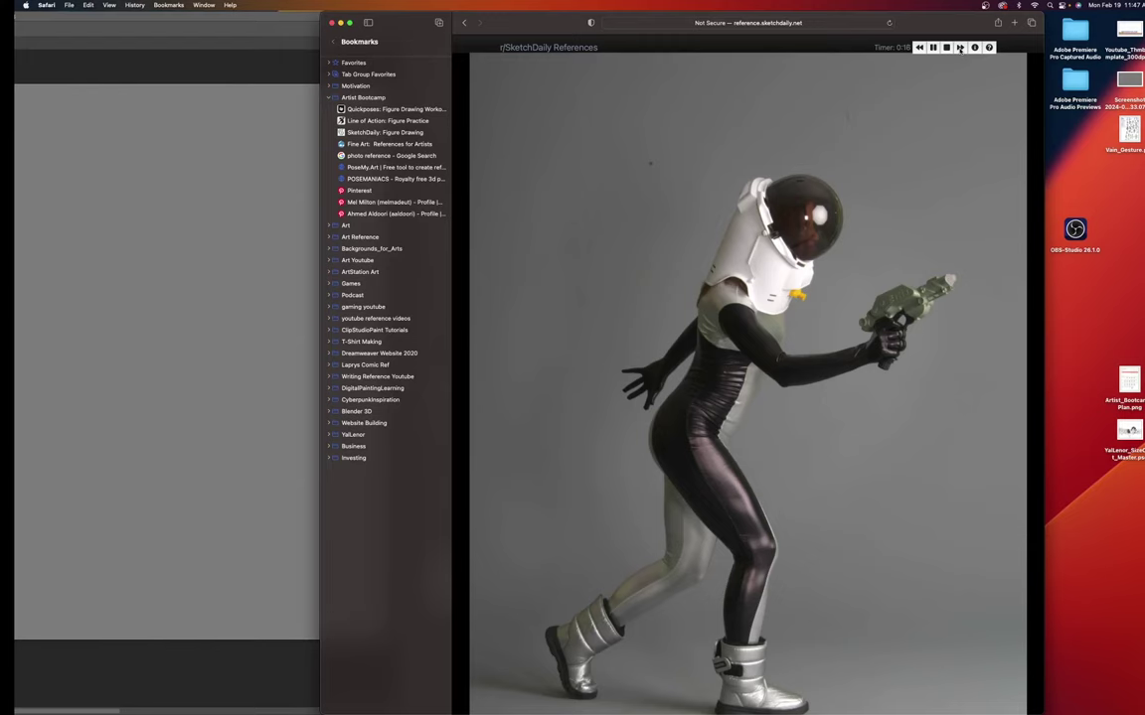
left_click(960, 47)
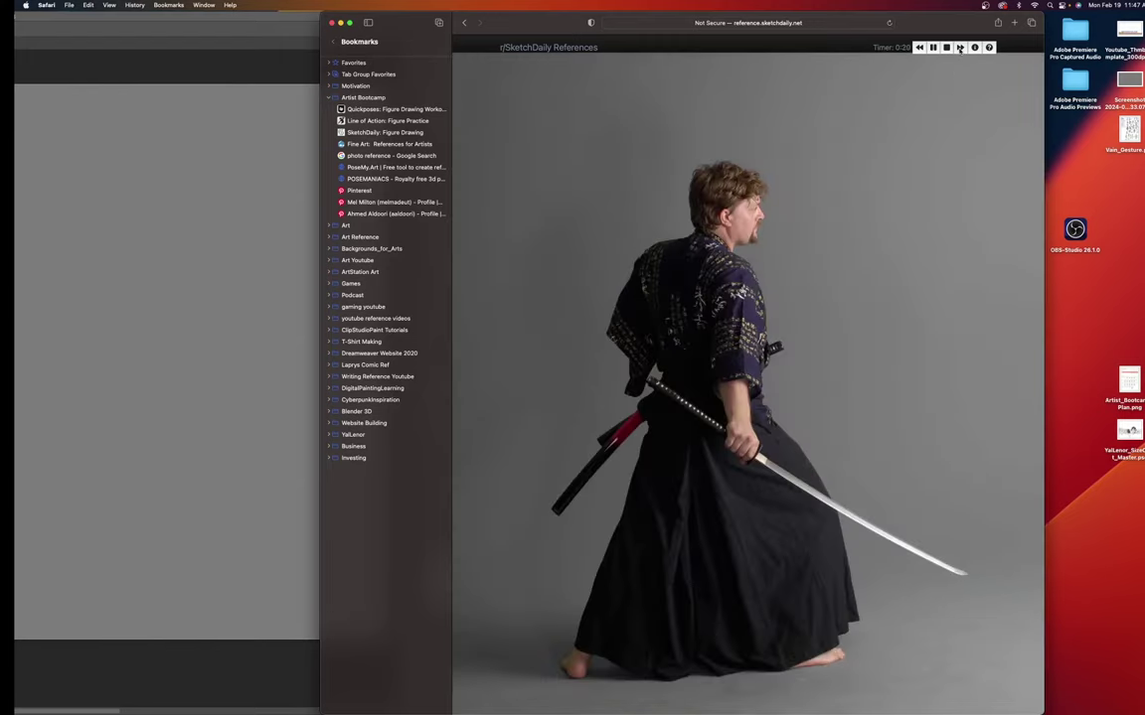
left_click(960, 47)
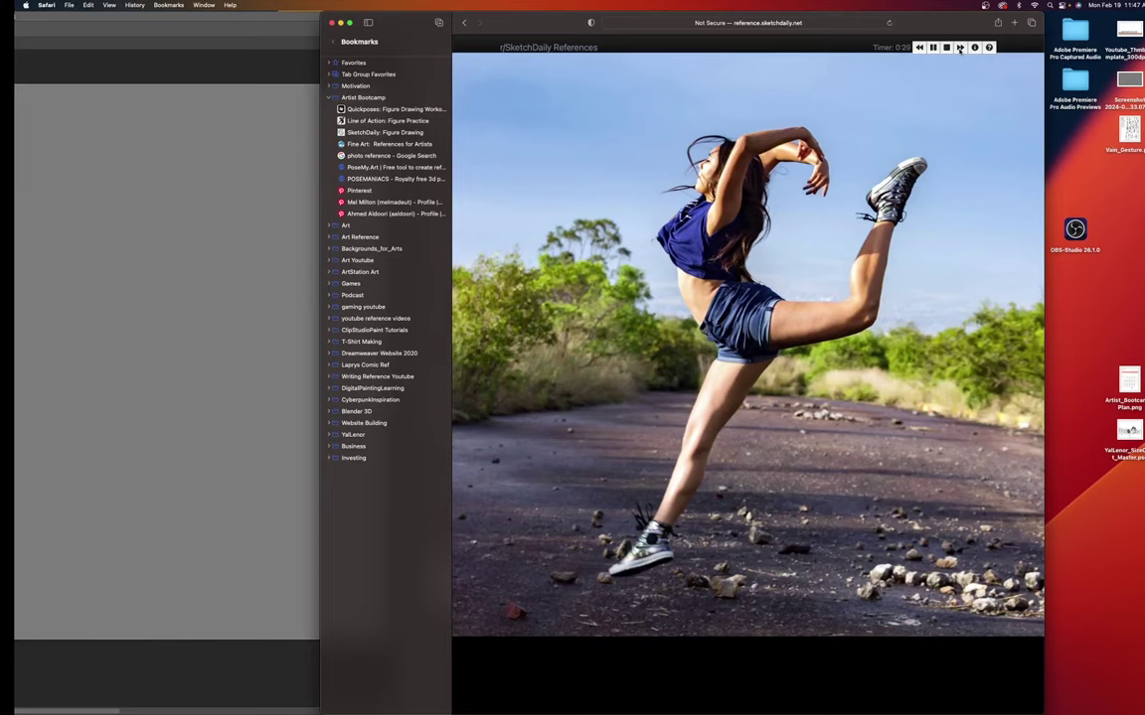
left_click(932, 47)
Arrange the windows so the blank canvas sits beside the leaping woman's reference photo.
left_click_drag(539, 22, 740, 8)
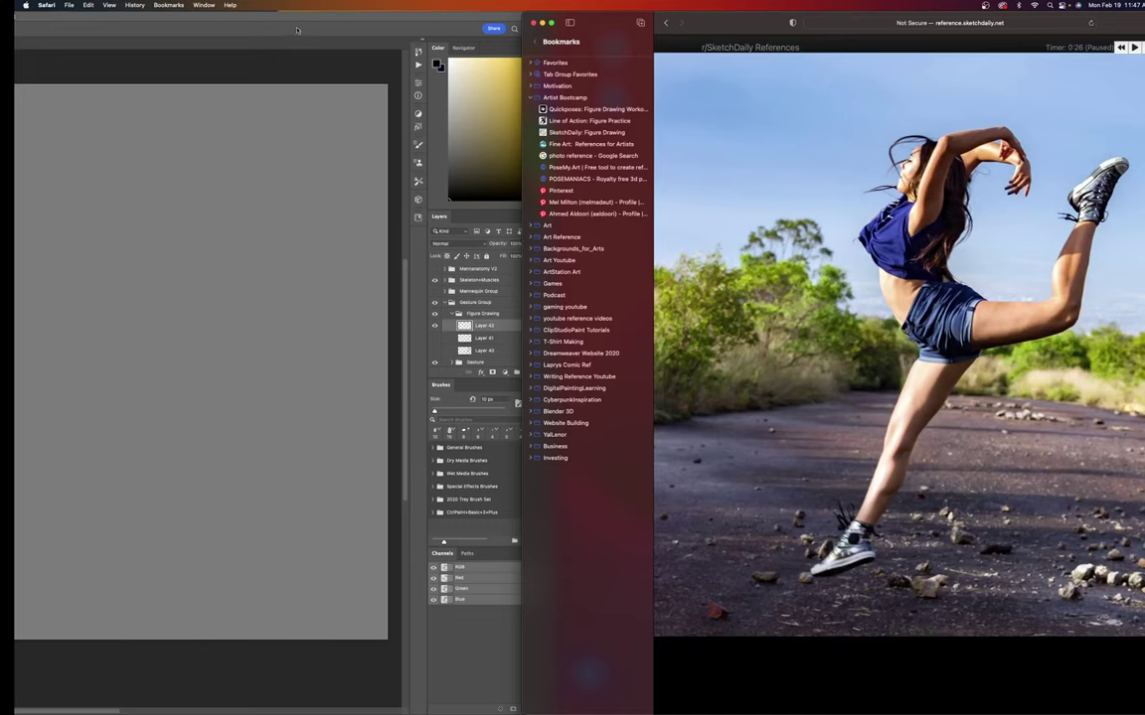
double_click(308, 22)
left_click_drag(401, 15, 542, 15)
left_click(1013, 173)
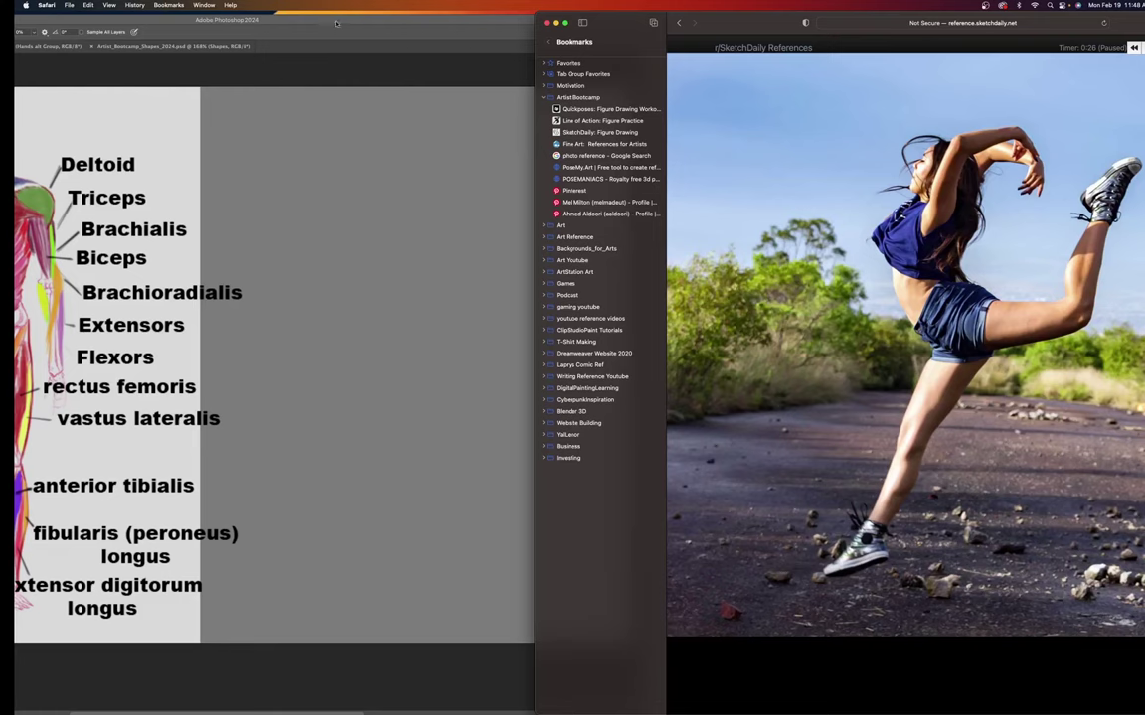
left_click(300, 22)
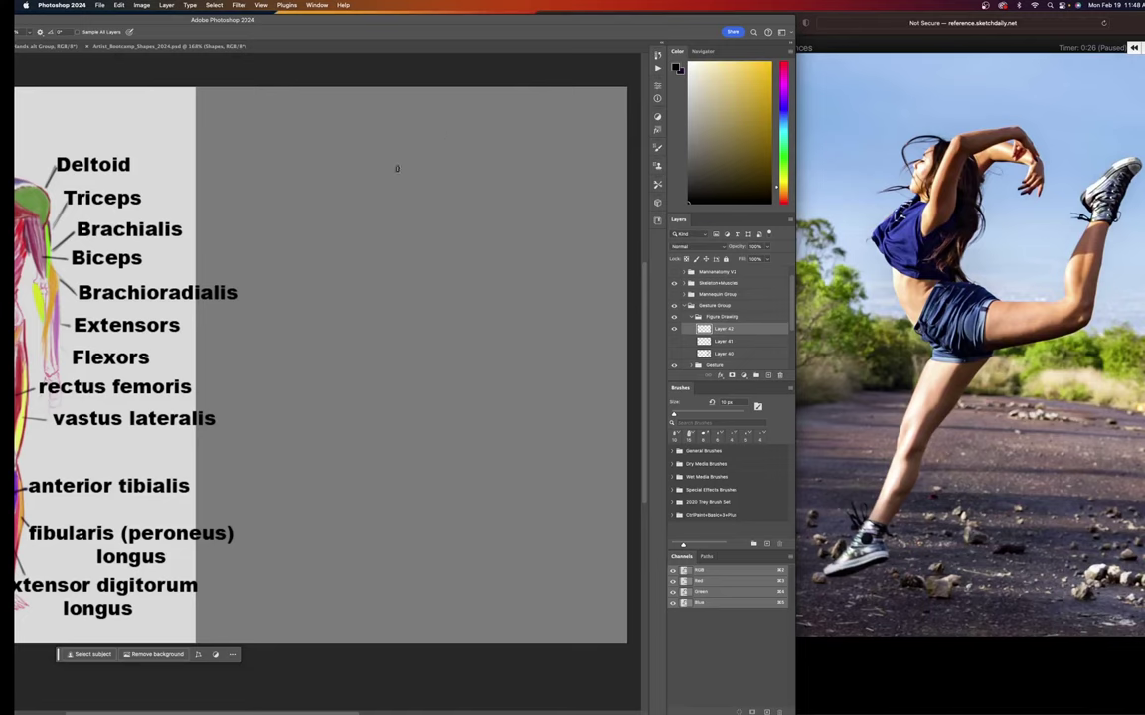
Sketch the leaping pose's action lines through the arched torso, raised back leg and extended front leg.
mouse_move(359, 320)
left_mouse_down()
mouse_move(452, 338)
mouse_move(546, 267)
mouse_move(563, 145)
left_mouse_up()
left_click_drag(378, 145, 355, 322)
left_click_drag(366, 417, 286, 568)
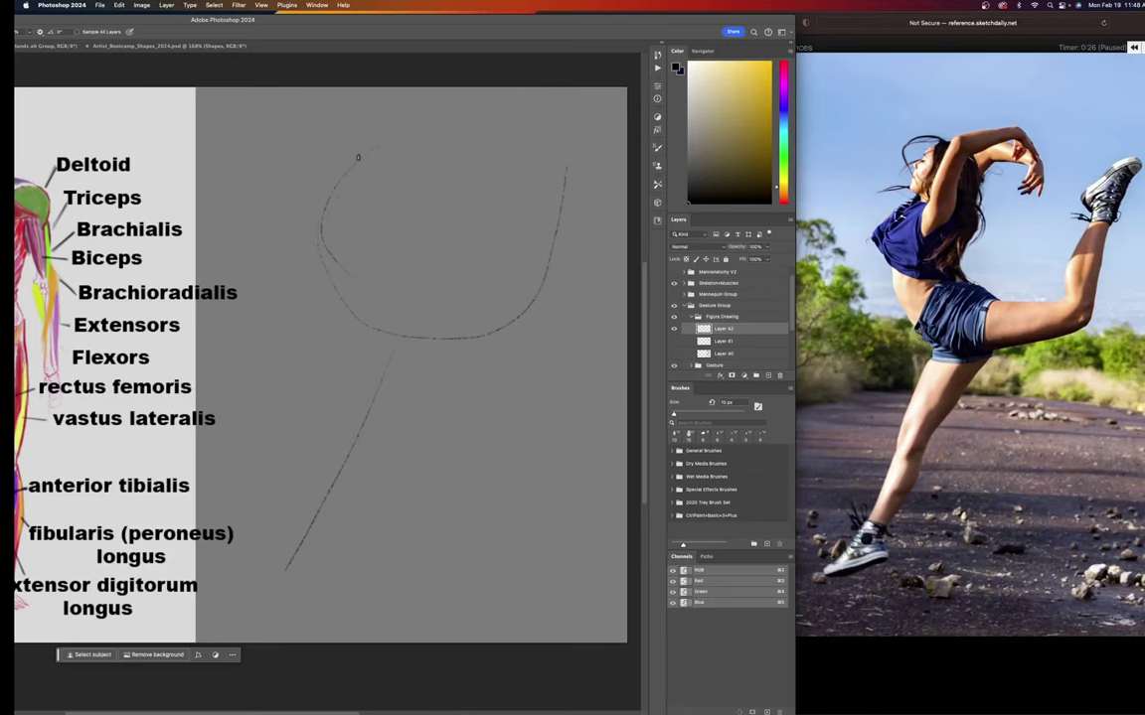
mouse_move(391, 332)
left_mouse_down()
mouse_move(504, 299)
mouse_move(520, 268)
left_mouse_up()
Block in the leaping figure's rib cage as a tilted oval and the pelvis as an angled box beneath it.
mouse_move(328, 225)
left_mouse_down()
mouse_move(322, 270)
mouse_move(351, 288)
left_mouse_up()
mouse_move(326, 215)
left_mouse_down()
mouse_move(380, 237)
mouse_move(350, 200)
mouse_move(377, 275)
mouse_move(378, 209)
mouse_move(337, 284)
left_mouse_up()
mouse_move(316, 211)
left_mouse_down()
mouse_move(364, 279)
mouse_move(344, 303)
left_mouse_up()
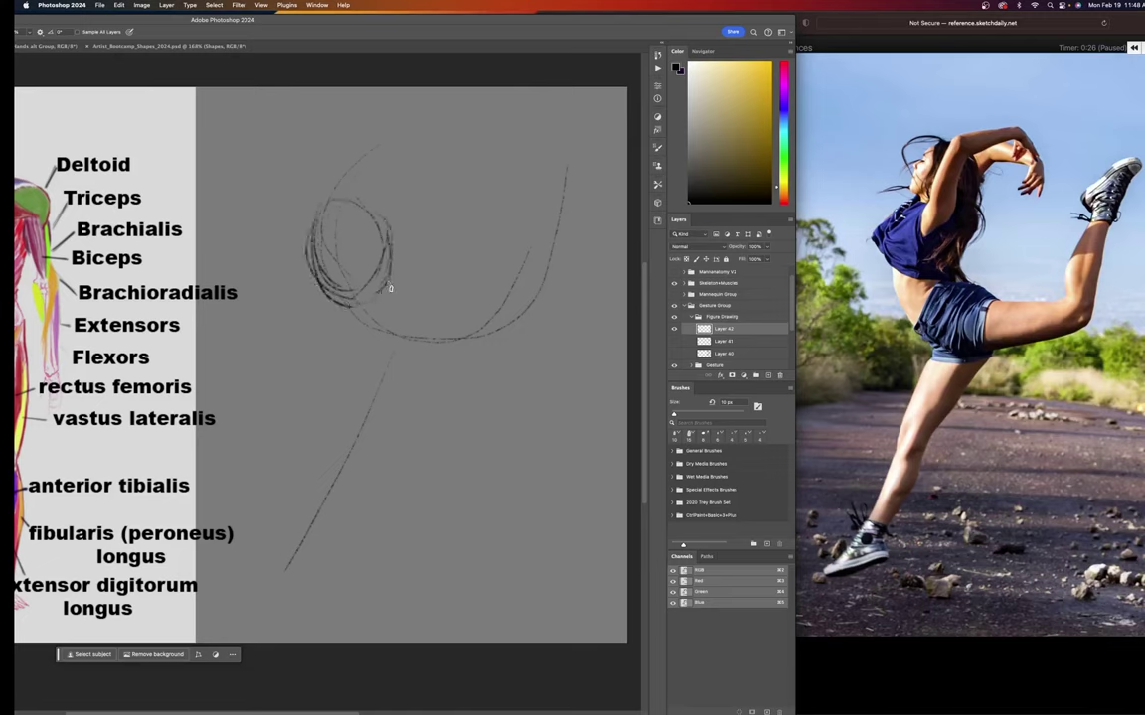
left_click_drag(386, 279, 390, 305)
mouse_move(388, 301)
left_mouse_down()
mouse_move(361, 338)
mouse_move(387, 356)
mouse_move(393, 304)
mouse_move(422, 312)
mouse_move(393, 299)
mouse_move(435, 332)
mouse_move(420, 341)
mouse_move(430, 319)
mouse_move(396, 380)
left_mouse_up()
mouse_move(429, 320)
left_mouse_down()
mouse_move(381, 392)
mouse_move(379, 348)
mouse_move(360, 346)
mouse_move(399, 364)
left_mouse_up()
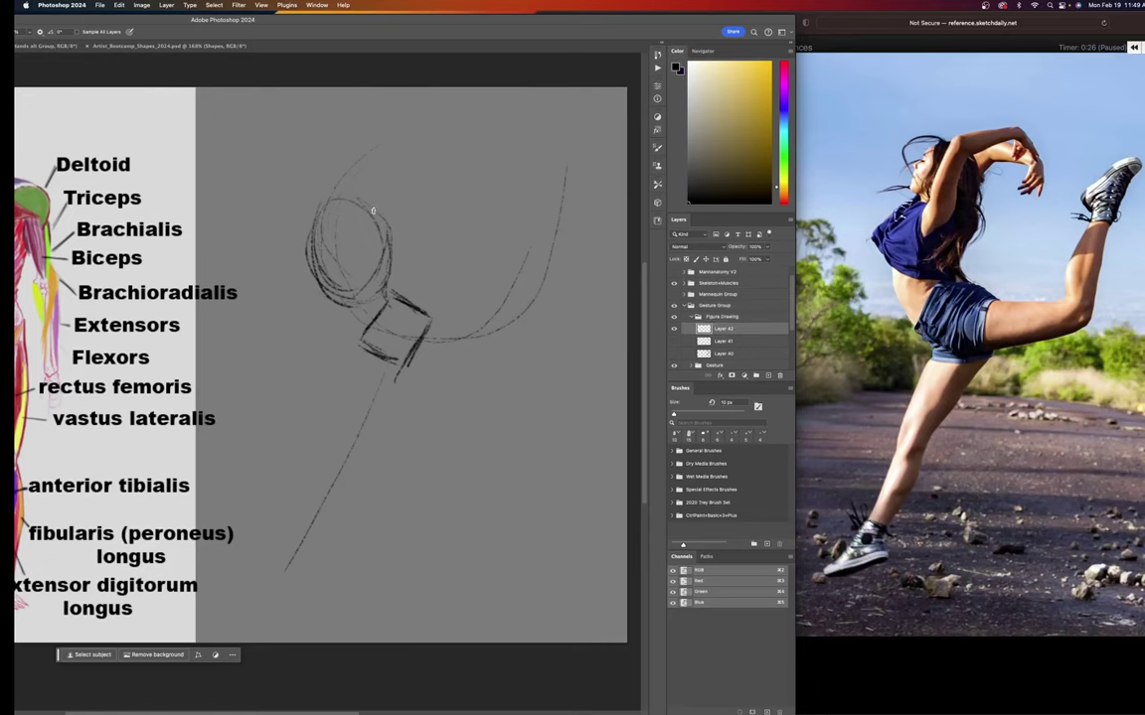
Sketch the leaping figure's shoulder circle and the near arm arching overhead to the wrist.
mouse_move(364, 215)
left_mouse_down()
mouse_move(352, 231)
mouse_move(367, 221)
left_mouse_up()
left_click_drag(370, 204, 396, 143)
mouse_move(370, 198)
left_mouse_down()
mouse_move(386, 144)
mouse_move(467, 130)
mouse_move(486, 154)
left_mouse_up()
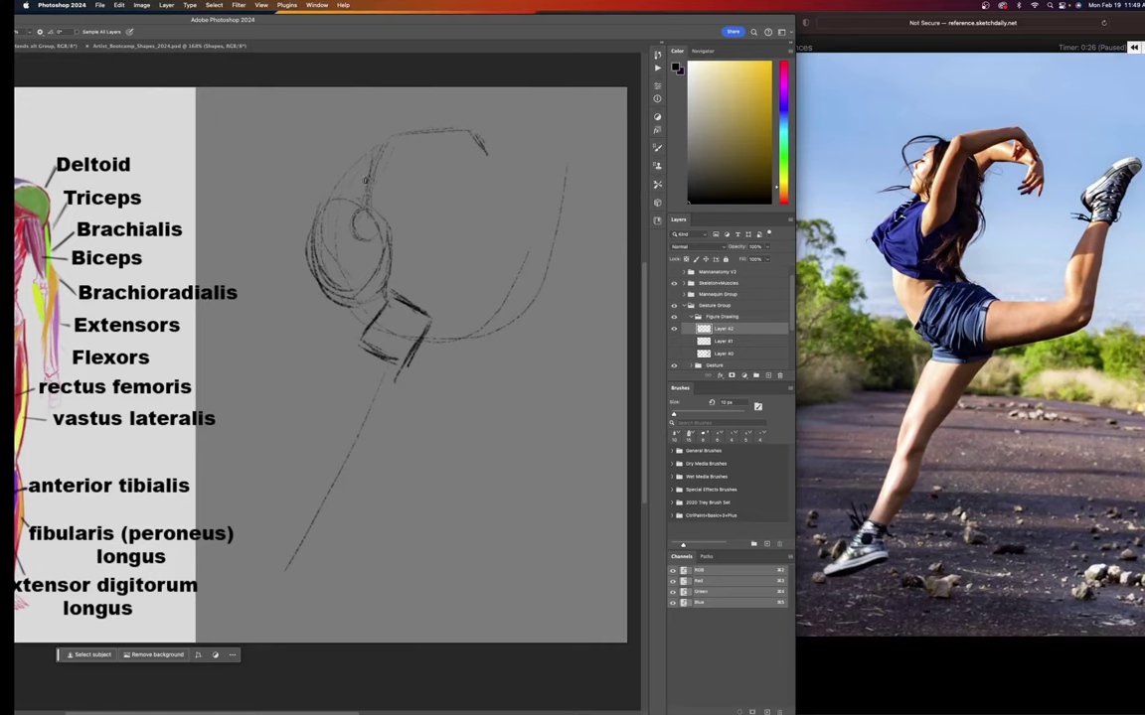
Draw the leaping figure's head and face edge, darken the chest contour, and add the second raised arm.
mouse_move(364, 138)
left_mouse_down()
mouse_move(341, 169)
mouse_move(380, 145)
mouse_move(393, 181)
mouse_move(348, 164)
mouse_move(343, 144)
mouse_move(331, 197)
mouse_move(339, 158)
mouse_move(335, 189)
mouse_move(348, 185)
mouse_move(340, 174)
mouse_move(349, 181)
left_mouse_up()
left_click_drag(346, 190, 344, 205)
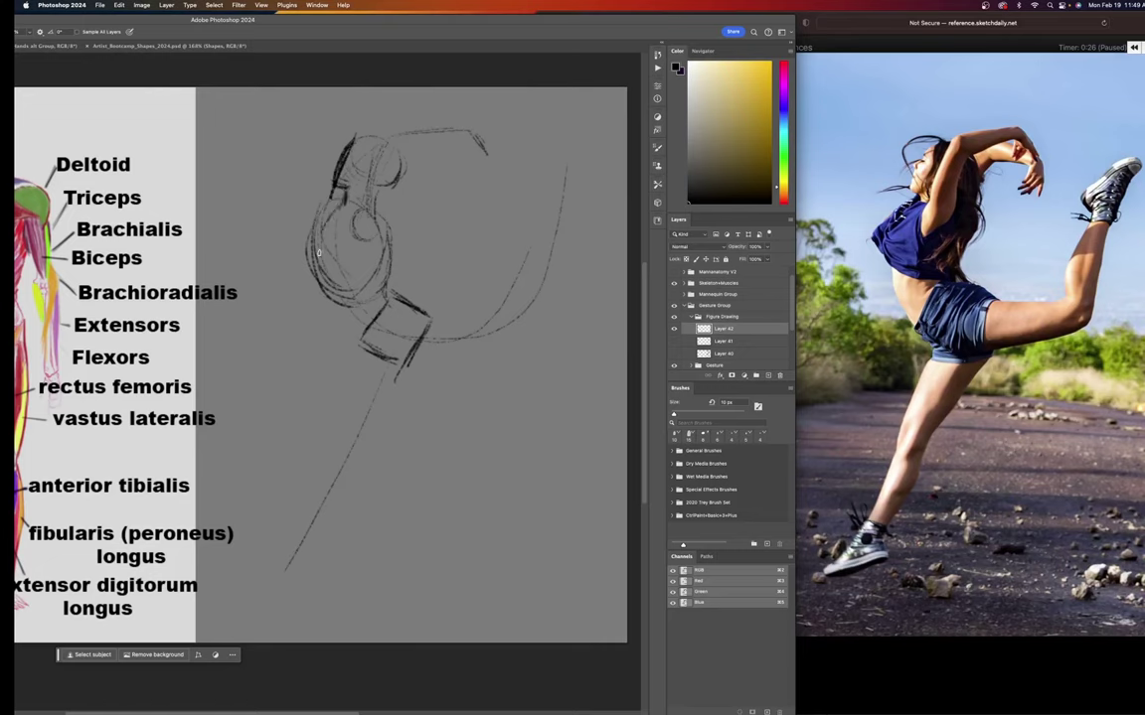
left_click_drag(316, 248, 336, 303)
left_click_drag(411, 158, 477, 170)
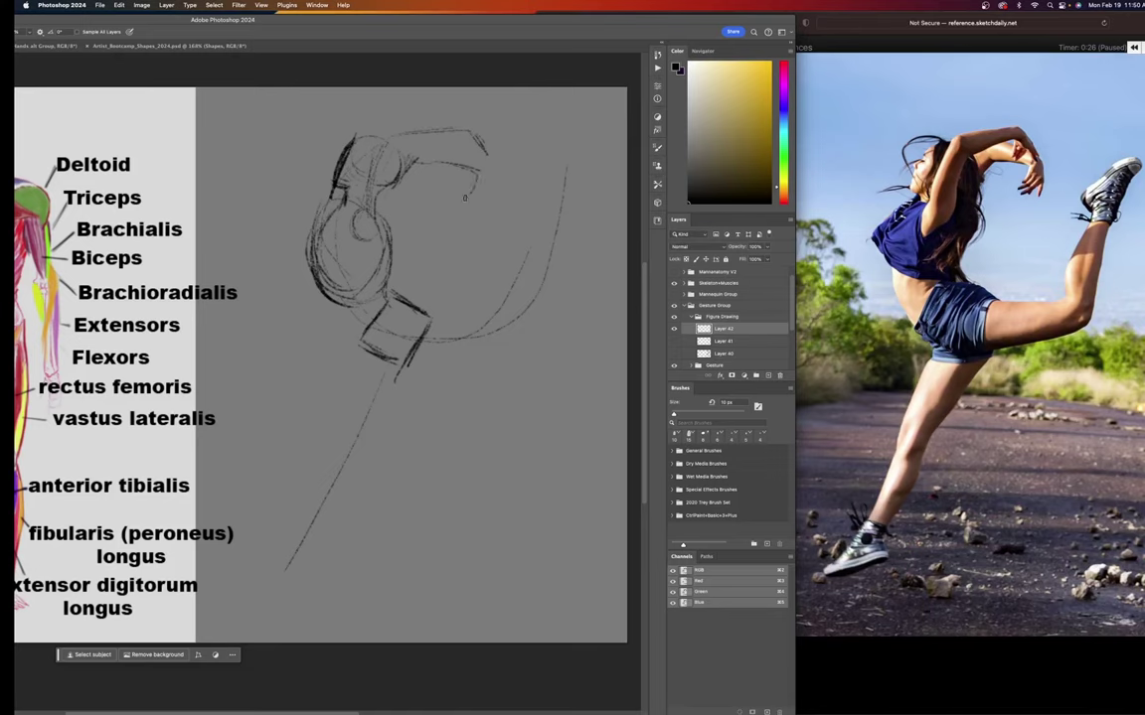
Draw the leaping figure's hands and elbow circle, and firm up the shoulder circle and near arm contours.
mouse_move(465, 202)
left_mouse_down()
mouse_move(480, 208)
mouse_move(496, 181)
mouse_move(481, 211)
left_mouse_up()
mouse_move(445, 141)
left_mouse_down()
mouse_move(407, 147)
mouse_move(410, 132)
mouse_move(395, 158)
left_mouse_up()
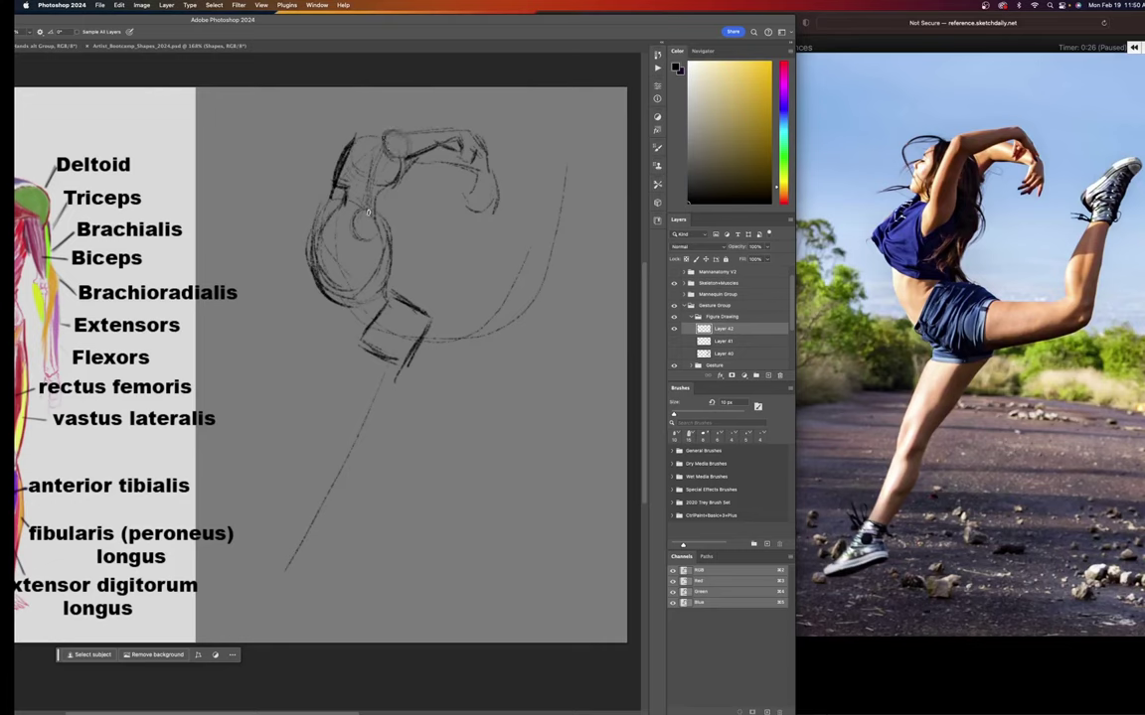
mouse_move(359, 218)
left_mouse_down()
mouse_move(362, 240)
mouse_move(377, 242)
left_mouse_up()
mouse_move(381, 155)
left_mouse_down()
mouse_move(358, 223)
mouse_move(388, 223)
mouse_move(386, 206)
left_mouse_up()
left_click_drag(382, 128, 474, 126)
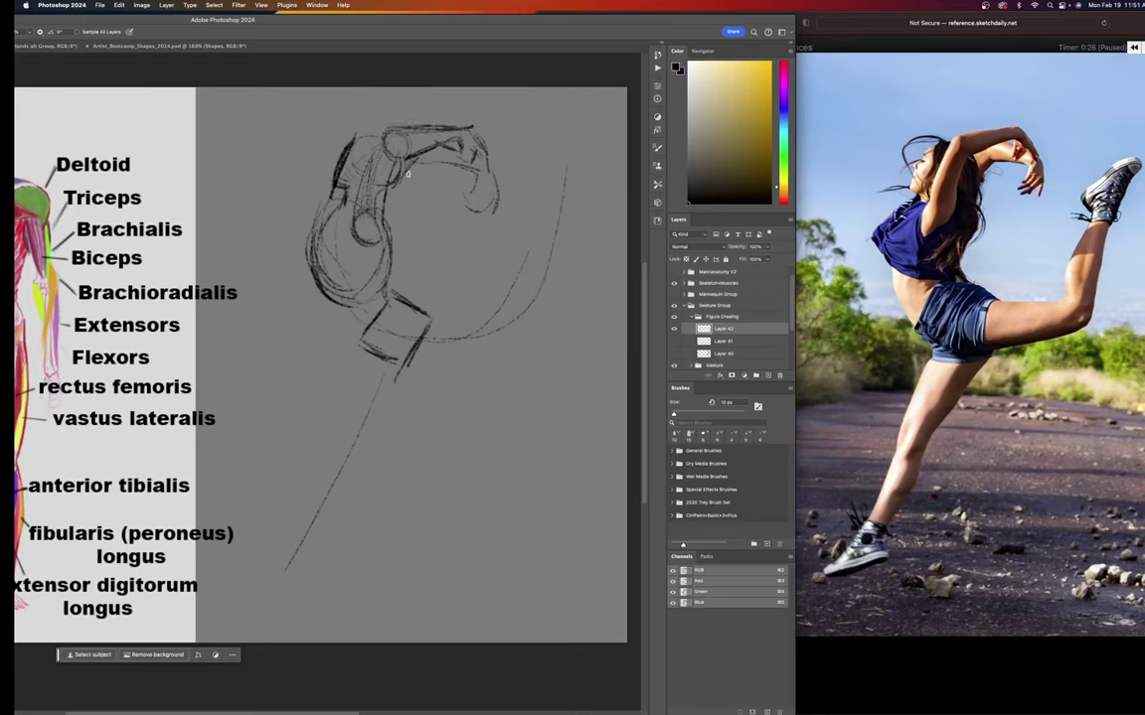
left_click_drag(405, 163, 398, 185)
Darken the lower back and buttock contour, and block in the raised back leg's thigh with a knee circle.
left_click_drag(385, 226, 395, 303)
mouse_move(394, 296)
left_mouse_down()
mouse_move(438, 316)
mouse_move(429, 353)
mouse_move(402, 357)
mouse_move(427, 365)
left_mouse_up()
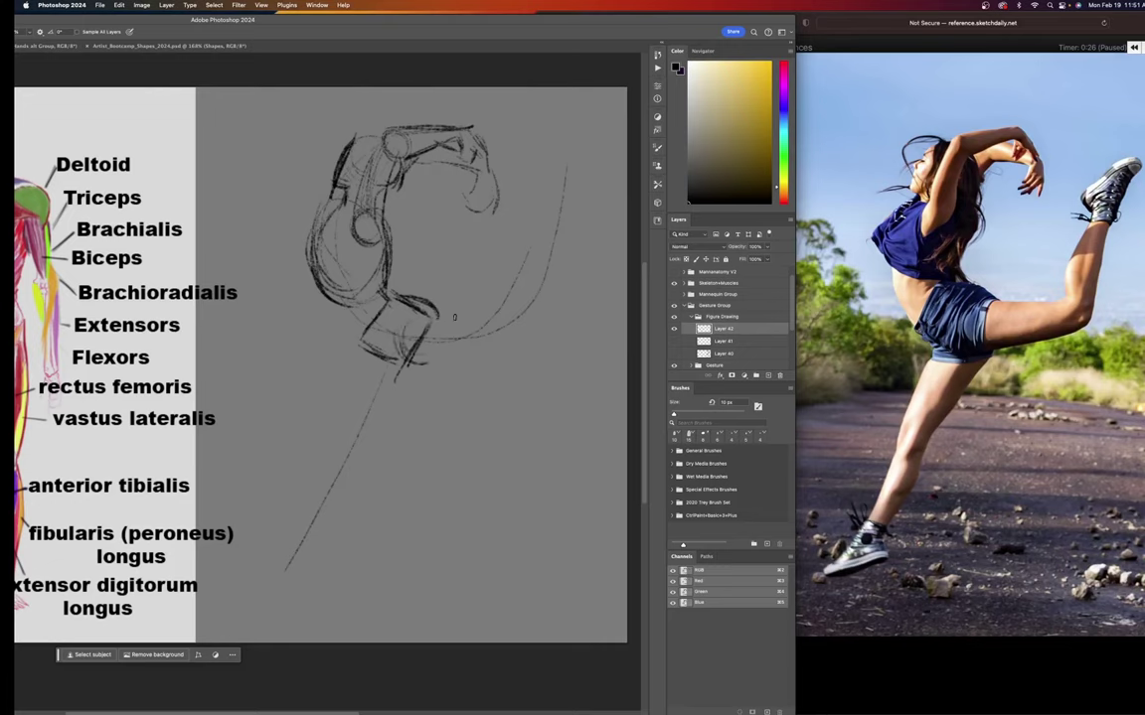
left_click_drag(427, 316, 497, 309)
mouse_move(366, 342)
left_mouse_down()
mouse_move(511, 347)
mouse_move(508, 311)
left_mouse_up()
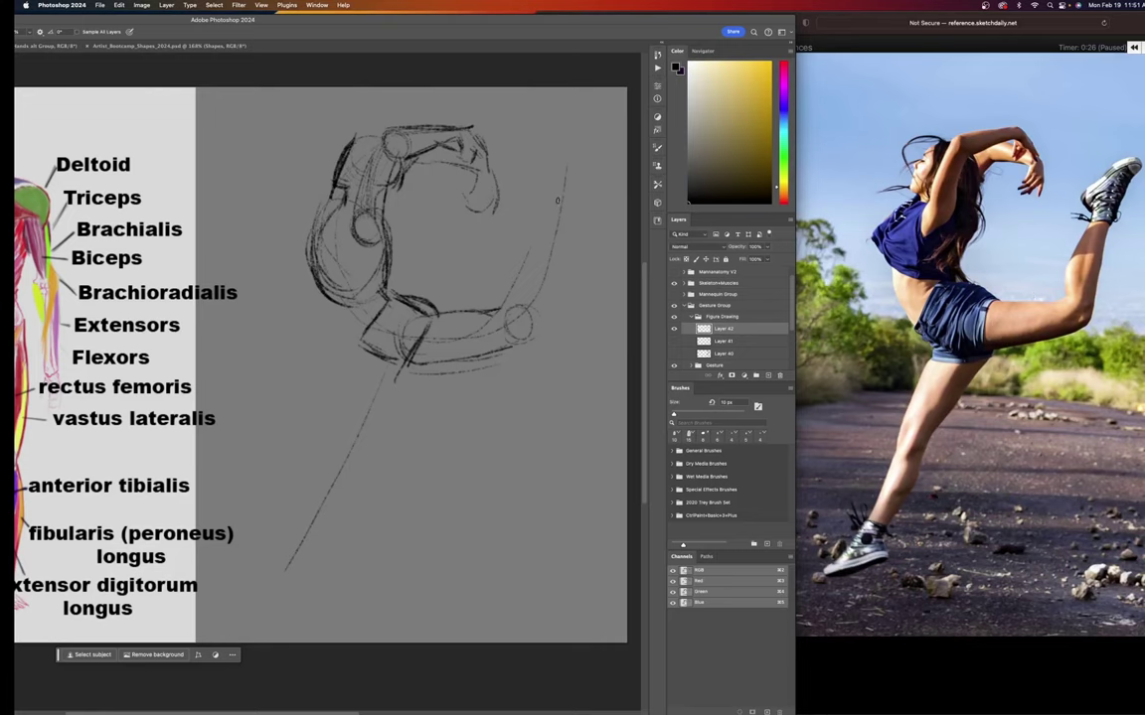
Draw the raised back leg's shin and calf contours, its pointed foot, and a darker knee circle.
left_click_drag(567, 171, 521, 314)
left_click_drag(578, 140, 554, 157)
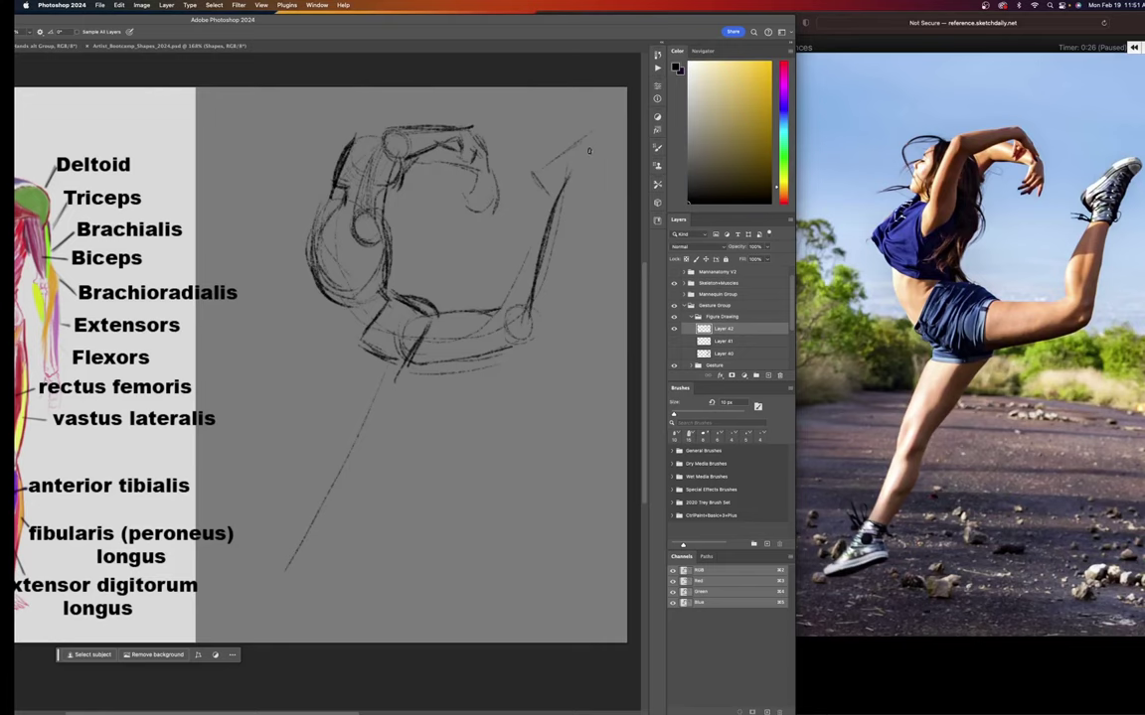
left_click_drag(601, 136, 562, 187)
mouse_move(545, 198)
left_mouse_down()
mouse_move(527, 281)
mouse_move(522, 244)
mouse_move(539, 314)
mouse_move(529, 319)
mouse_move(528, 306)
mouse_move(524, 332)
mouse_move(515, 298)
mouse_move(510, 310)
mouse_move(542, 300)
left_mouse_up()
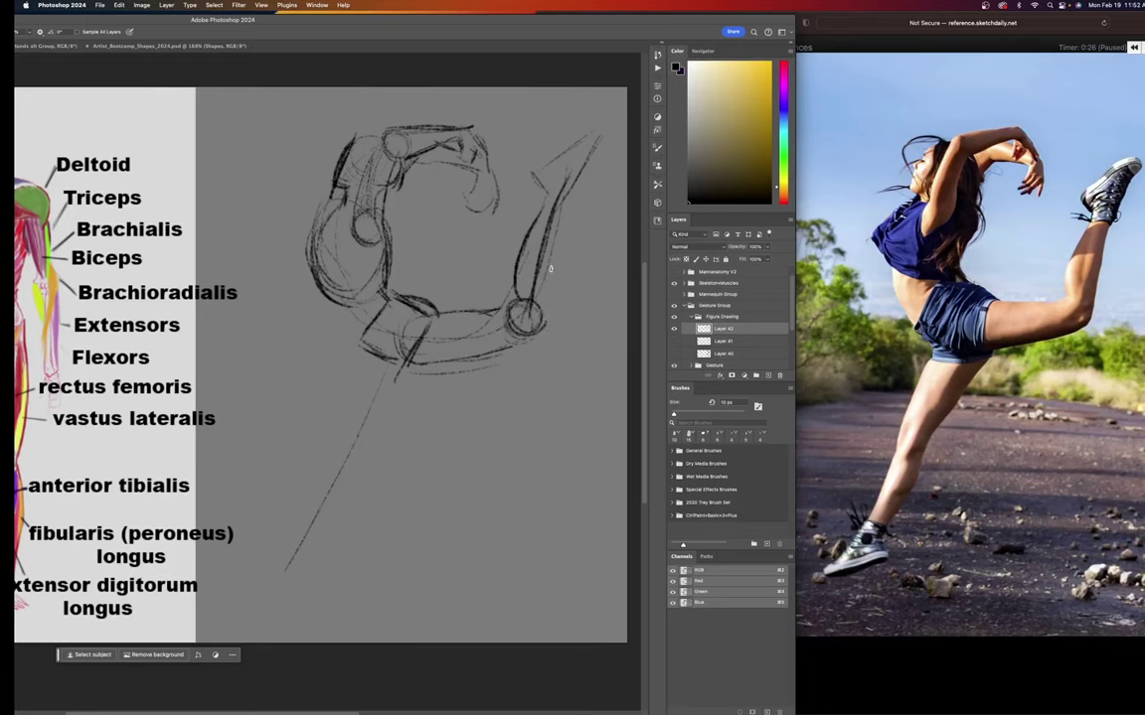
left_click_drag(562, 236, 549, 313)
left_click_drag(567, 199, 547, 326)
Block in the extended front leg's thigh, knee circle, and shin line running down to the toes.
mouse_move(374, 362)
left_mouse_down()
mouse_move(339, 455)
mouse_move(355, 434)
left_mouse_up()
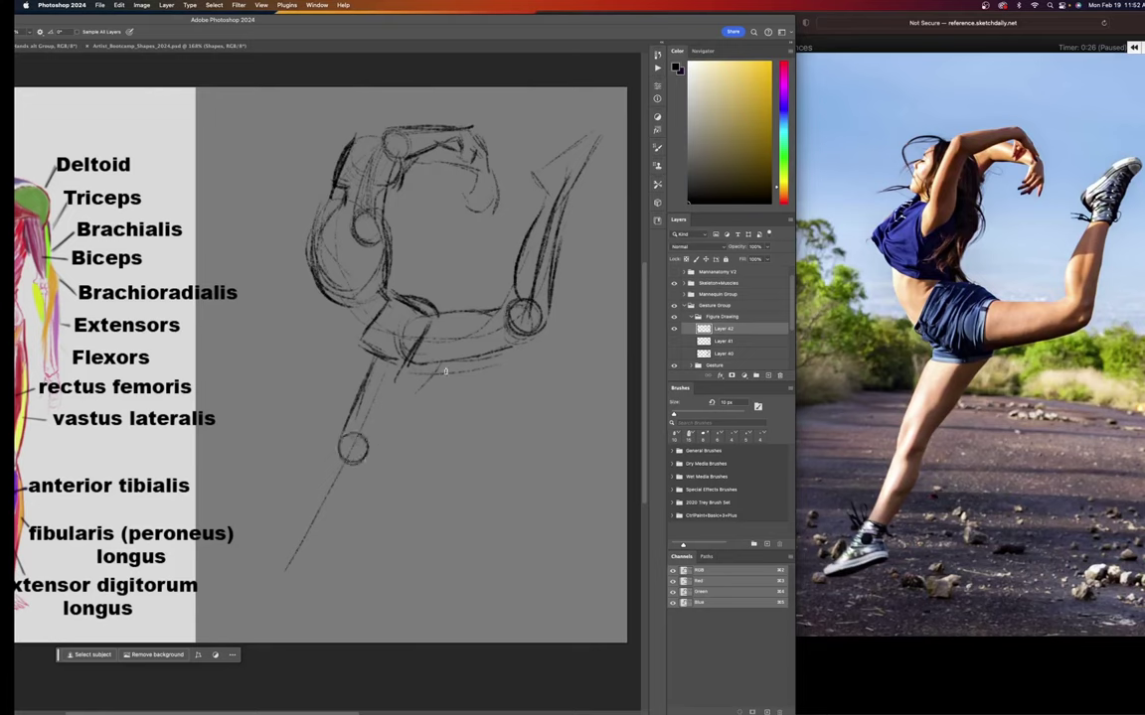
mouse_move(439, 371)
left_mouse_down()
mouse_move(371, 445)
mouse_move(362, 483)
left_mouse_up()
left_click_drag(283, 559, 229, 611)
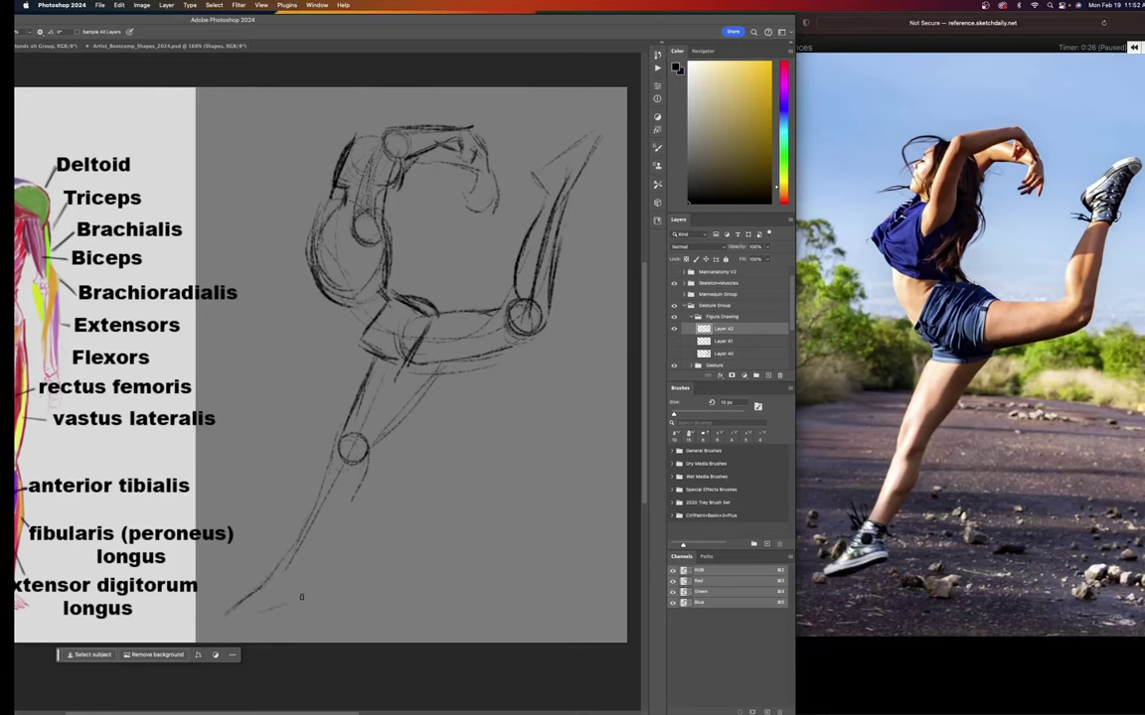
Complete the front leg's calf, shin and foot contours, and add ankle circles to both legs.
left_click_drag(301, 597, 234, 614)
mouse_move(383, 437)
left_mouse_down()
mouse_move(316, 575)
mouse_move(321, 541)
mouse_move(311, 574)
left_mouse_up()
mouse_move(330, 531)
left_mouse_down()
mouse_move(308, 571)
mouse_move(321, 543)
mouse_move(311, 595)
mouse_move(292, 593)
mouse_move(290, 568)
mouse_move(265, 594)
mouse_move(270, 571)
mouse_move(247, 614)
left_mouse_up()
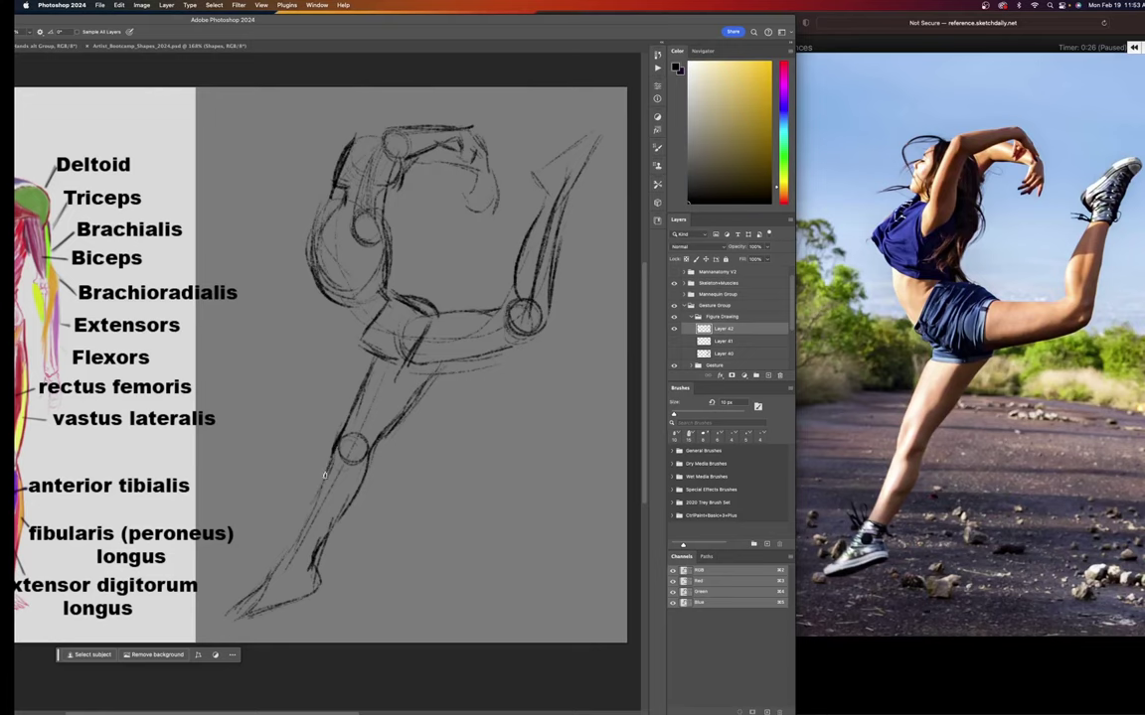
left_click_drag(328, 467, 273, 574)
mouse_move(303, 525)
left_mouse_down()
mouse_move(273, 572)
mouse_move(301, 548)
left_mouse_up()
mouse_move(552, 190)
left_mouse_down()
mouse_move(565, 203)
mouse_move(553, 194)
left_mouse_up()
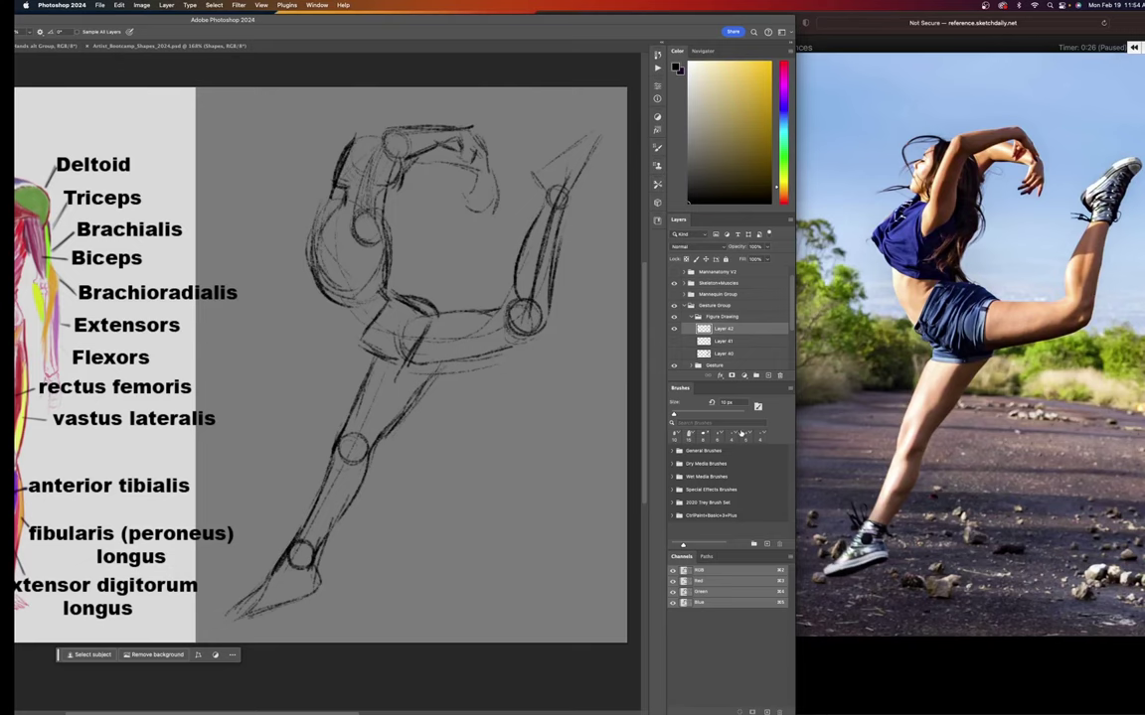
Move the Photoshop window to uncover more of the reference photo, and darken the front leg's rear thigh and calf muscle contours.
left_click_drag(667, 20, 640, 20)
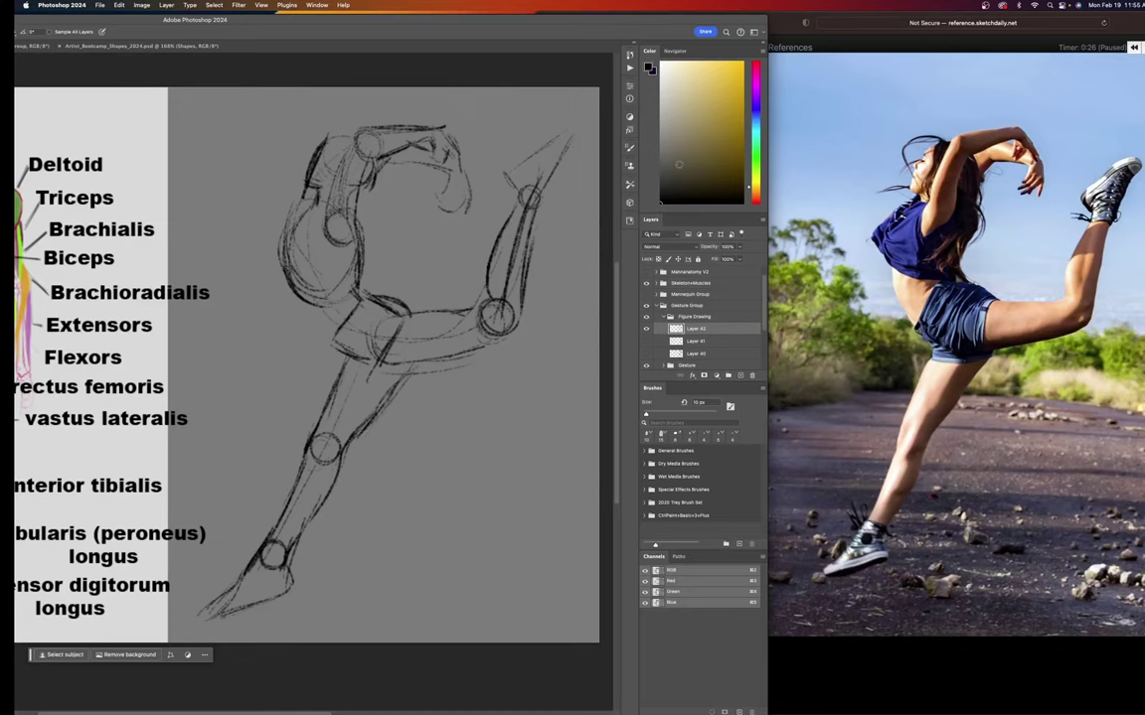
left_click_drag(537, 20, 431, 35)
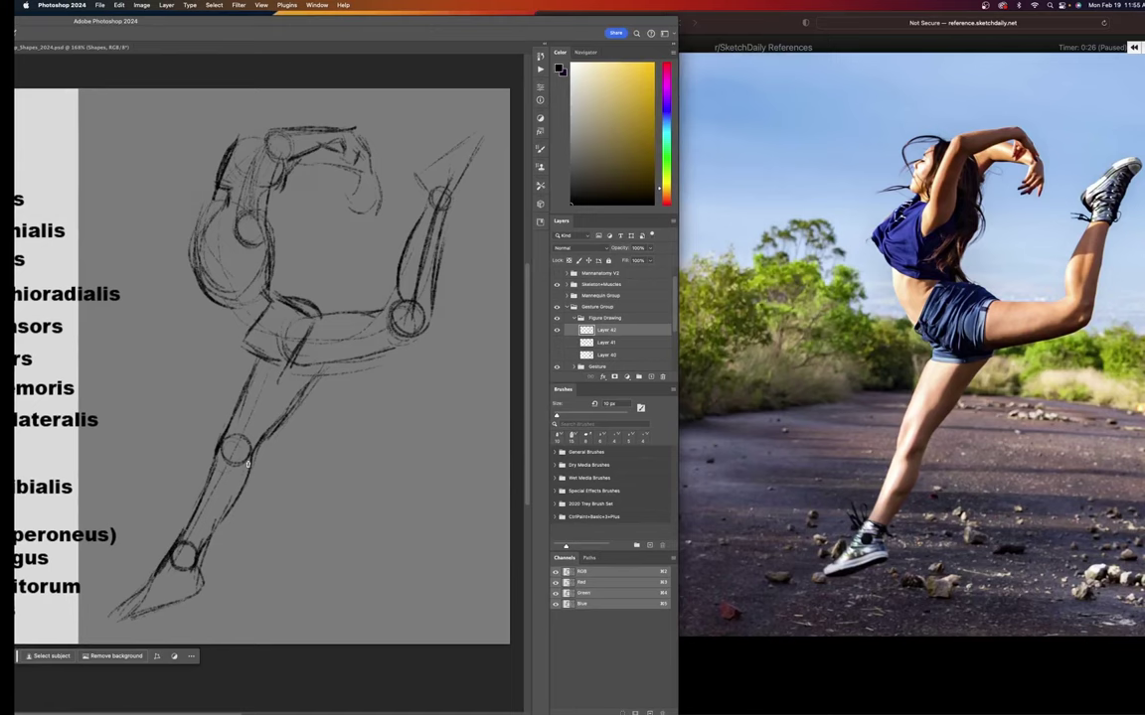
left_click_drag(244, 485, 224, 515)
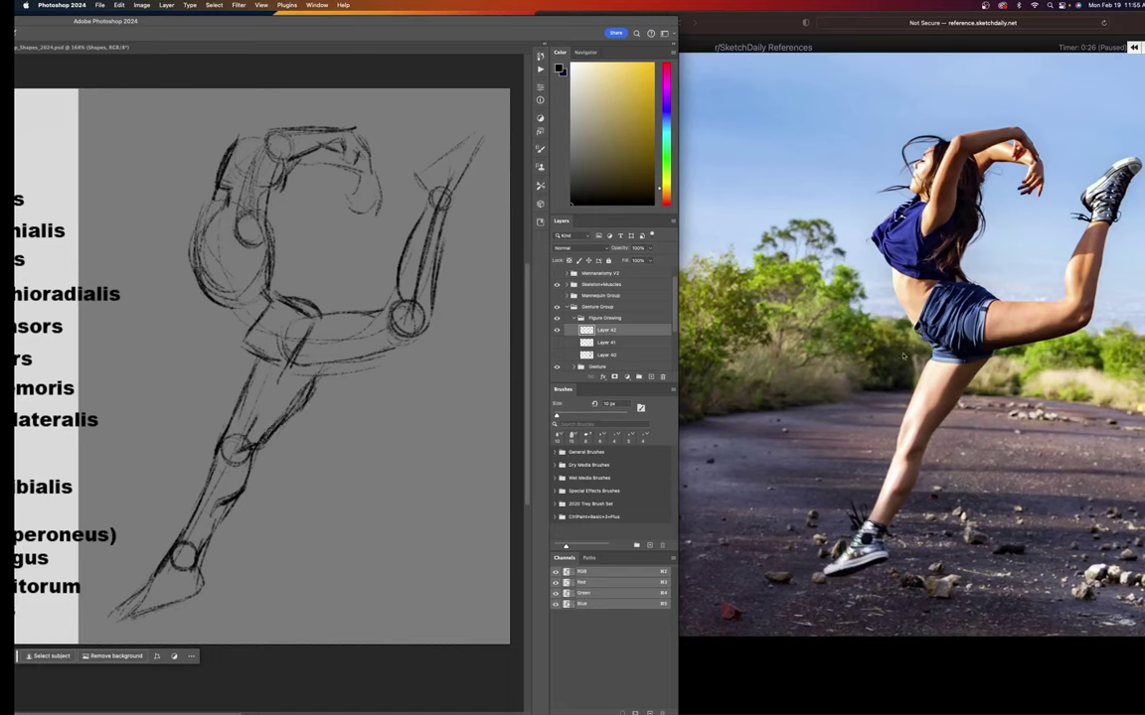
Shift the Photoshop window back over the browser, and add the abdomen contour from the rib cage to the pelvis.
left_click(1046, 312)
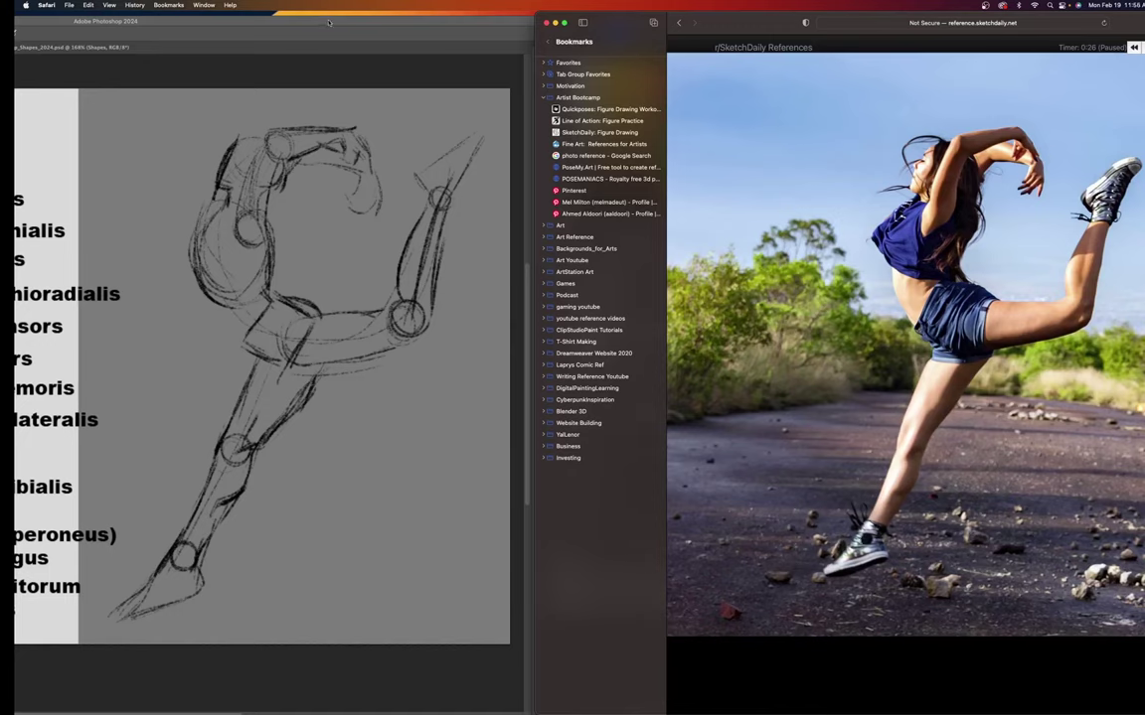
left_click(298, 20)
left_click_drag(351, 19, 440, 18)
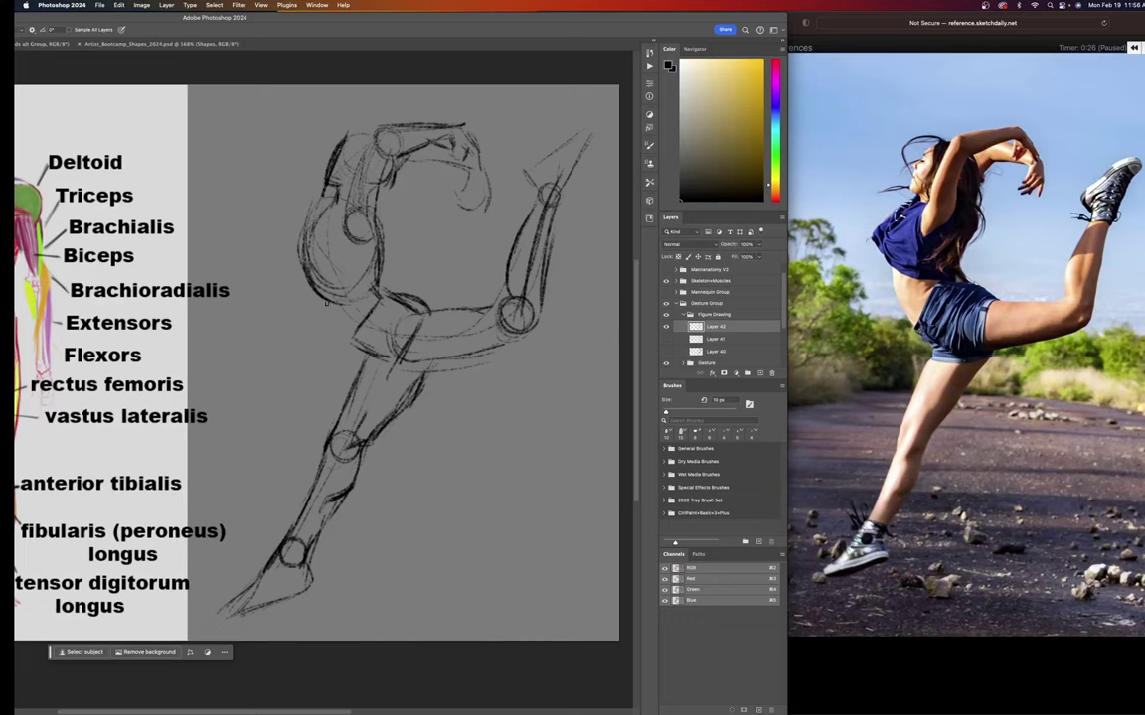
left_click_drag(307, 264, 351, 334)
left_click_drag(308, 295, 334, 317)
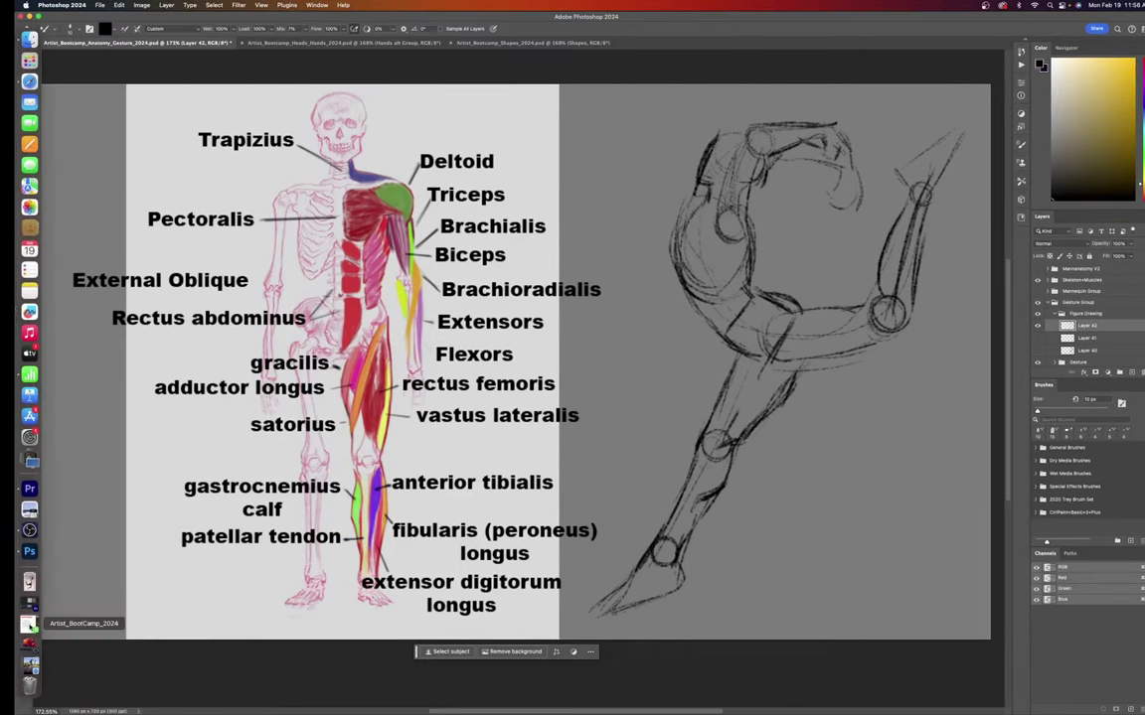
Review the monthly practice schedule in the Artist_BootCamp_2024 spreadsheet in Numbers, and leave it for the drawing.
left_click(29, 624)
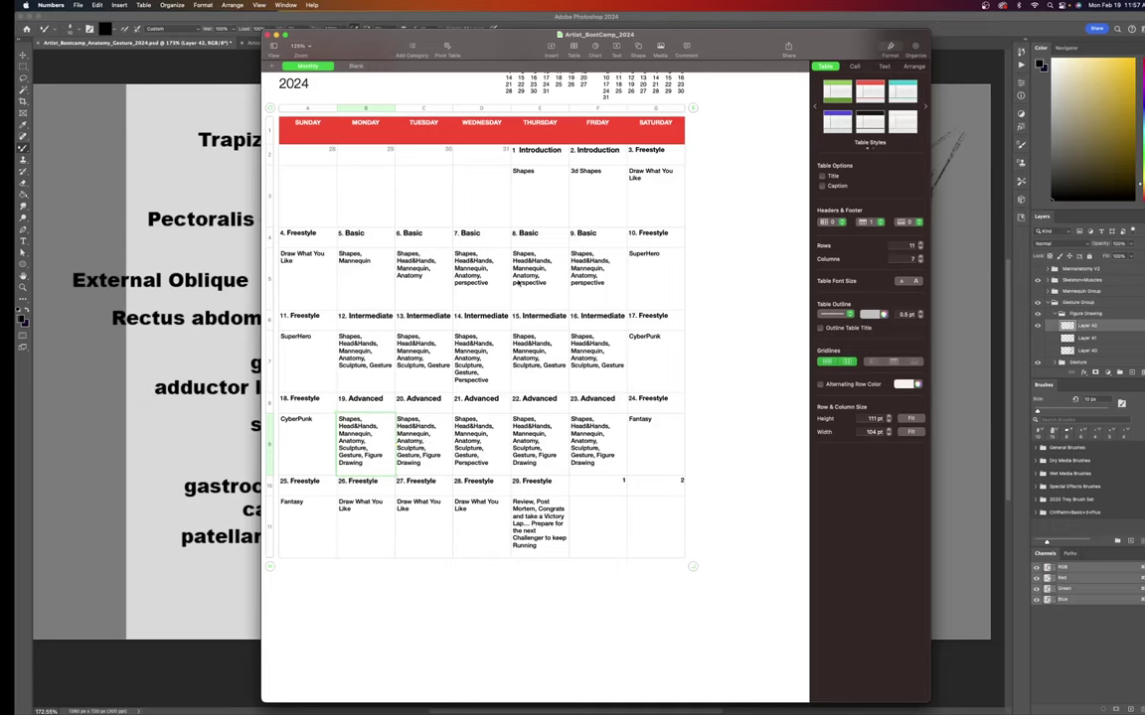
left_click(70, 642)
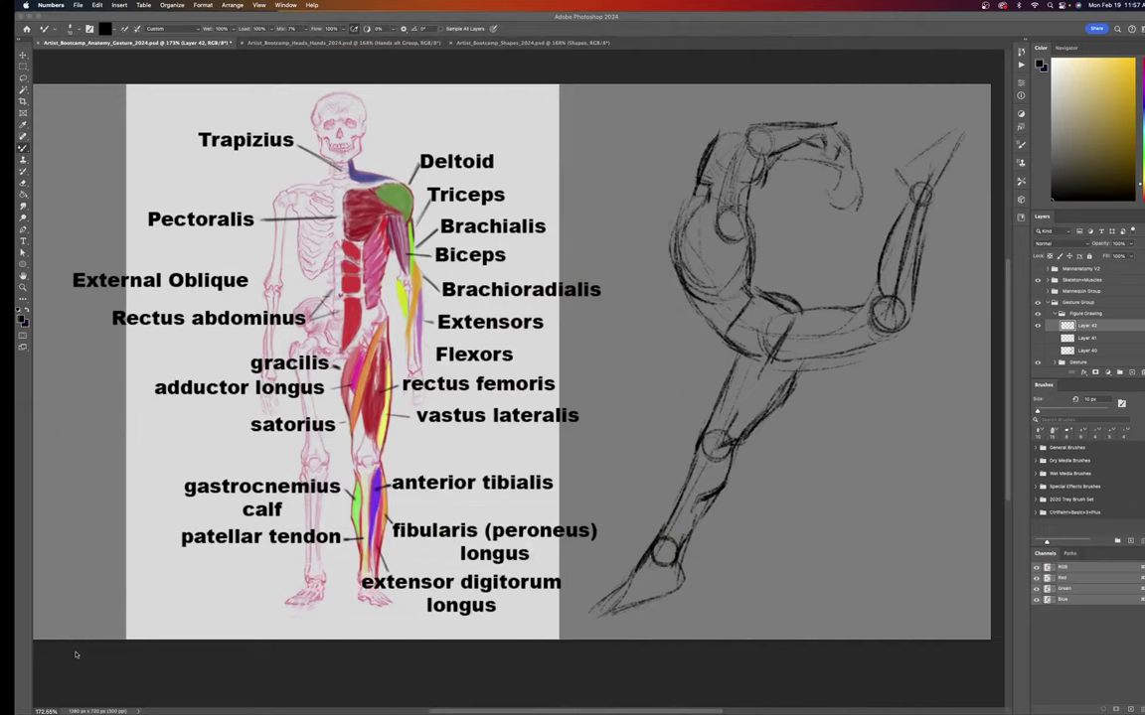